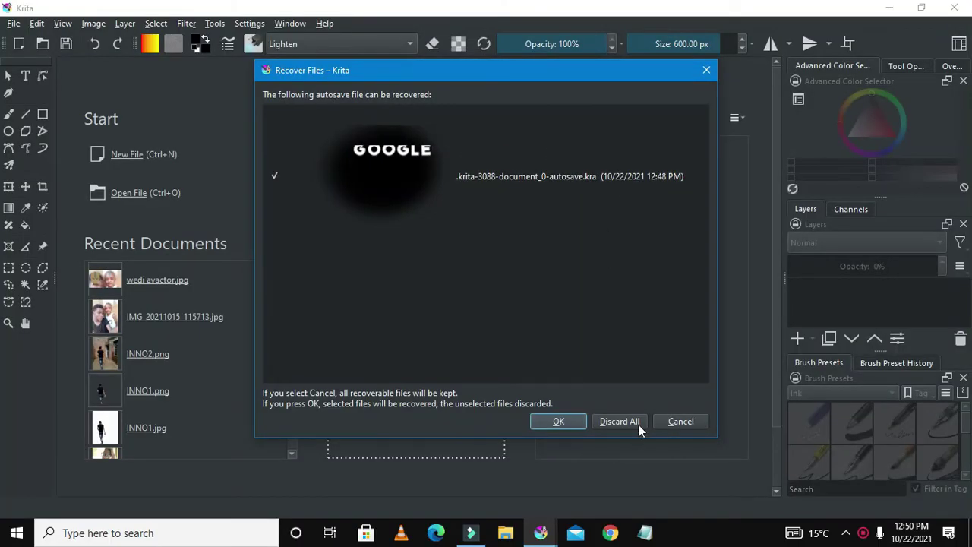
- Discard all recoverable autosave files so Krita opens on its start page
click(620, 422)
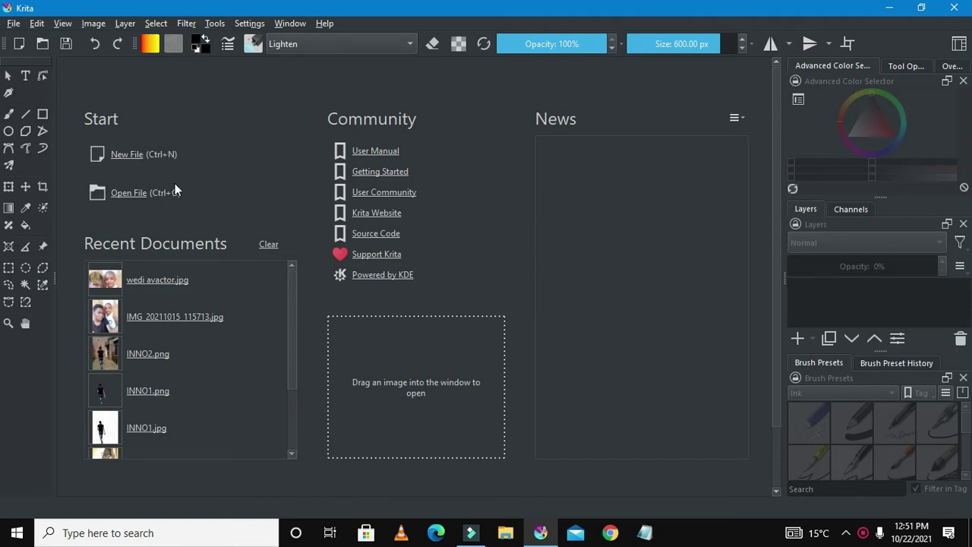
- Start a new custom 1366 × 768 px, 300 ppi RGB/Alpha document
click(117, 154)
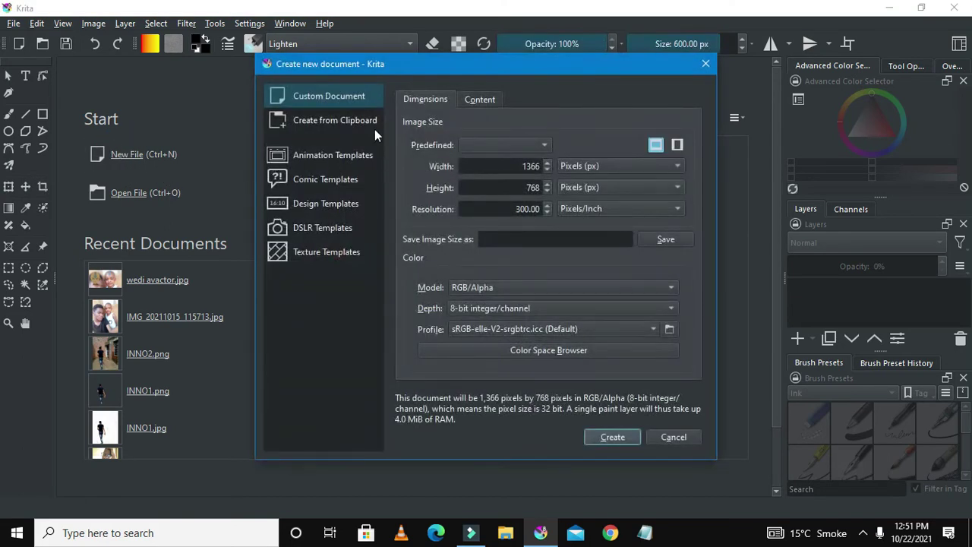
mouse_move(375, 65)
mouse_down()
mouse_move(283, 55)
mouse_move(369, 78)
mouse_move(360, 52)
mouse_up()
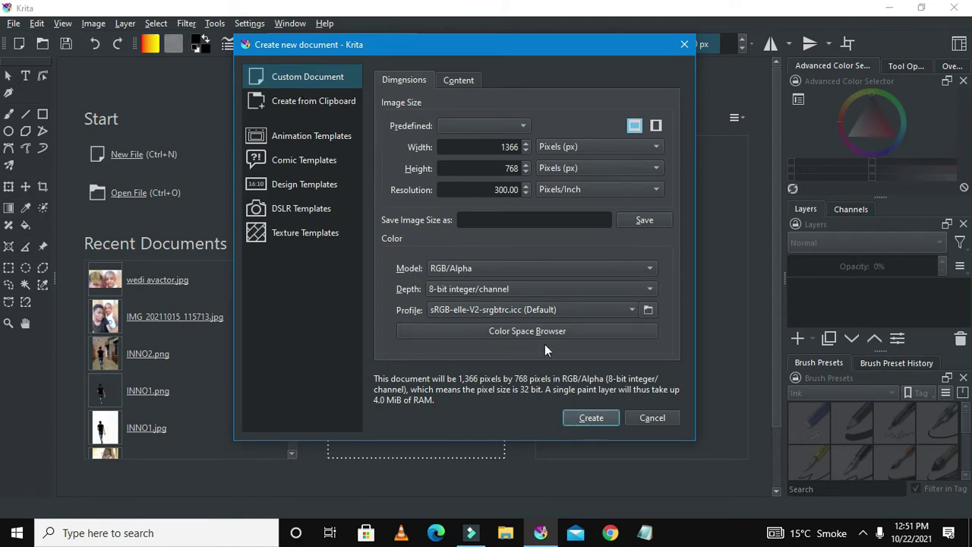
- Create the blank 1366 × 768 document and bring its white canvas into view
click(592, 419)
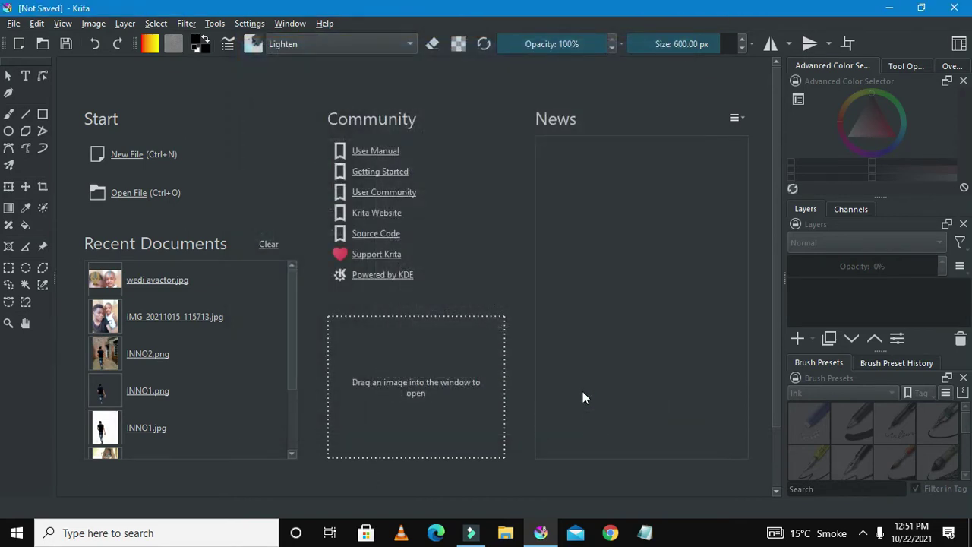
scroll(415, 279, down, 1)
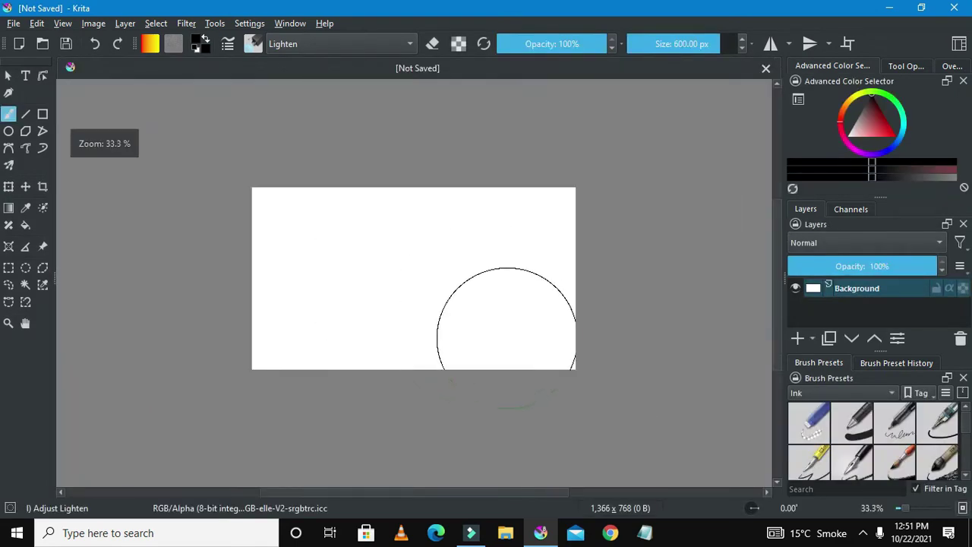
scroll(509, 373, up, 1)
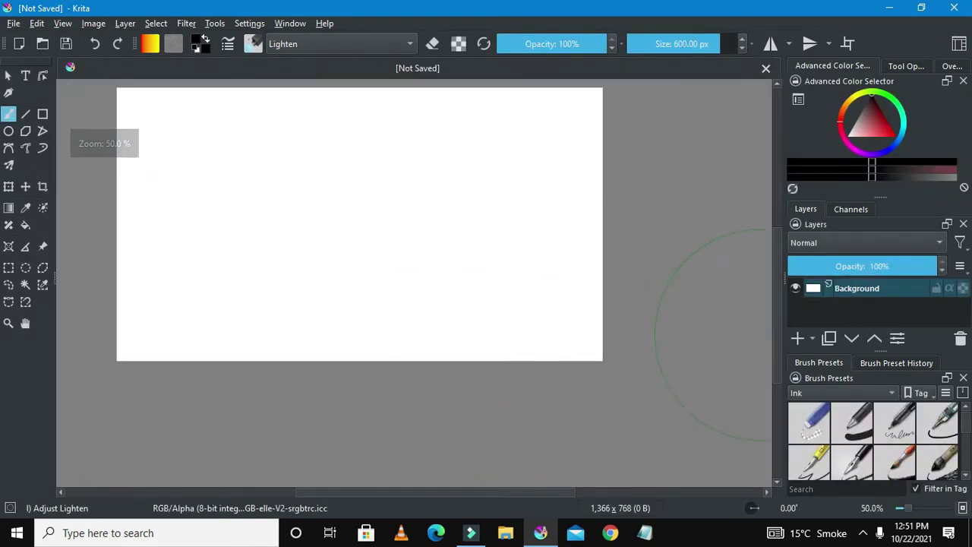
scroll(776, 347, up, 1)
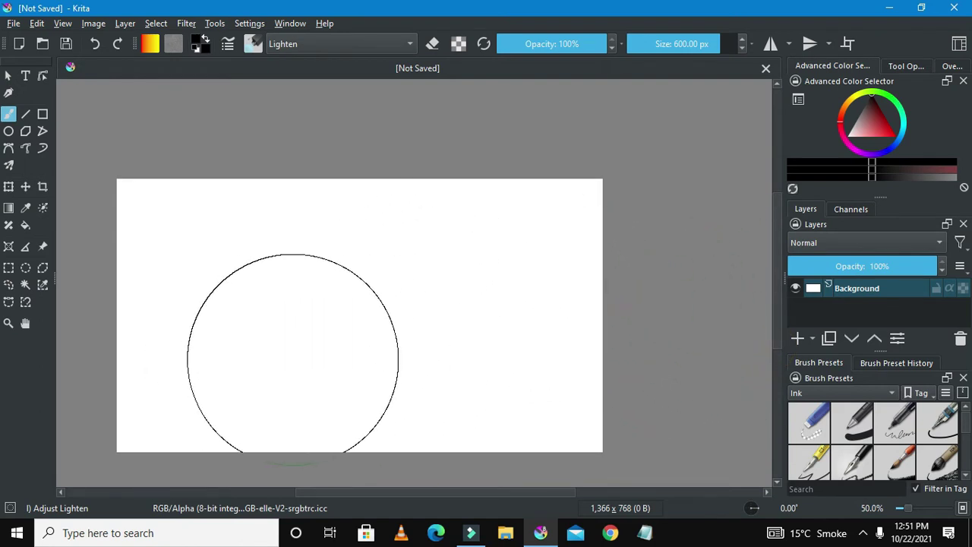
scroll(291, 349, down, 1)
scroll(292, 351, up, 2)
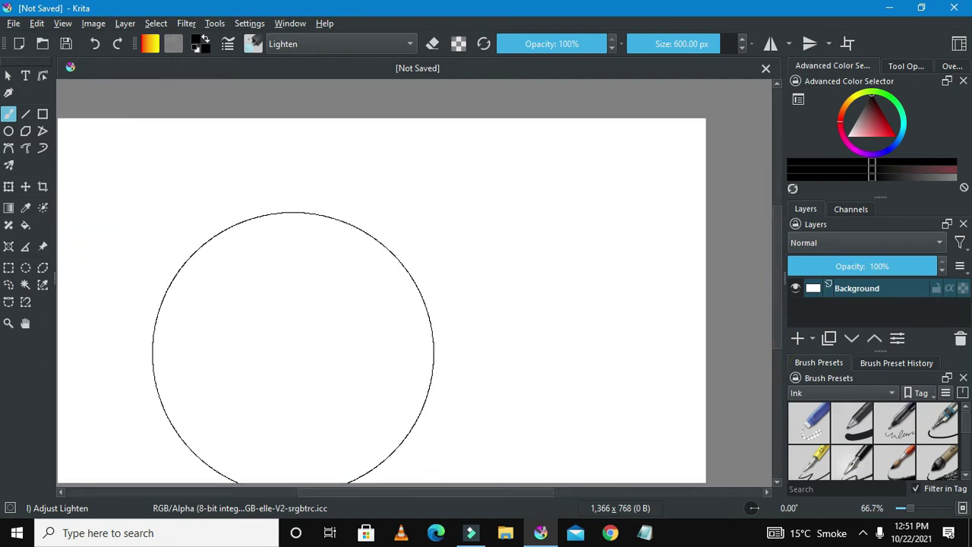
scroll(298, 349, down, 1)
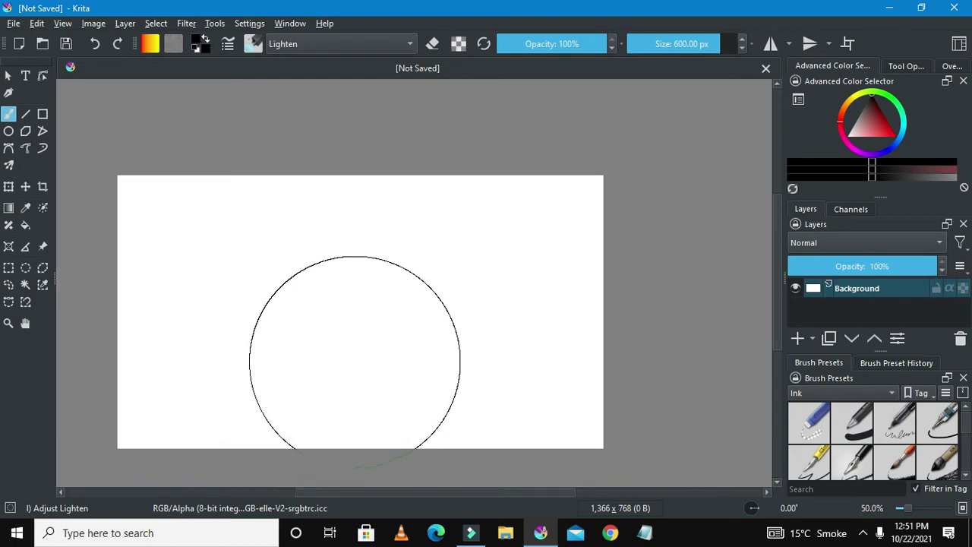
mouse_move(779, 244)
mouse_down()
mouse_move(771, 273)
mouse_move(770, 260)
mouse_up()
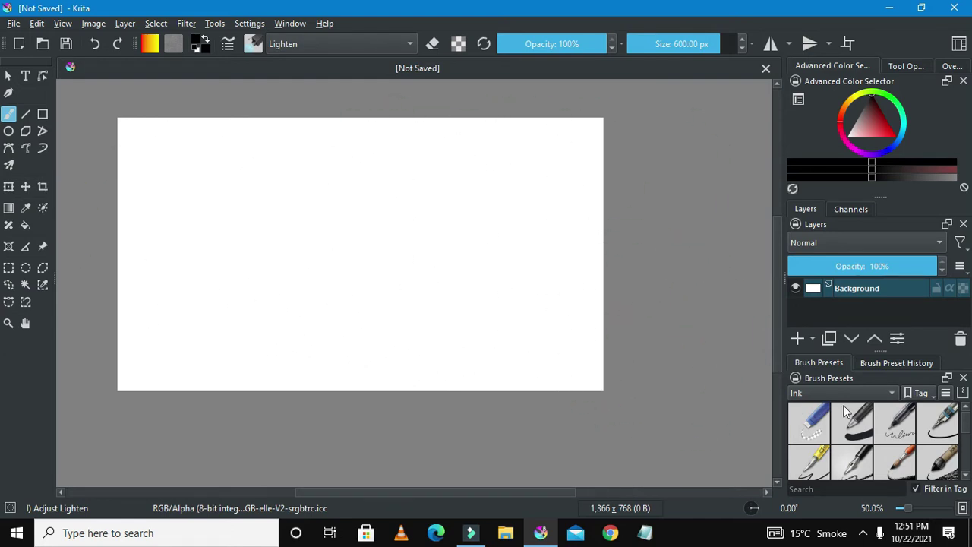
- Paint a large black blob on the Background with the Ink-2 Fineliner at about 599 px
click(939, 422)
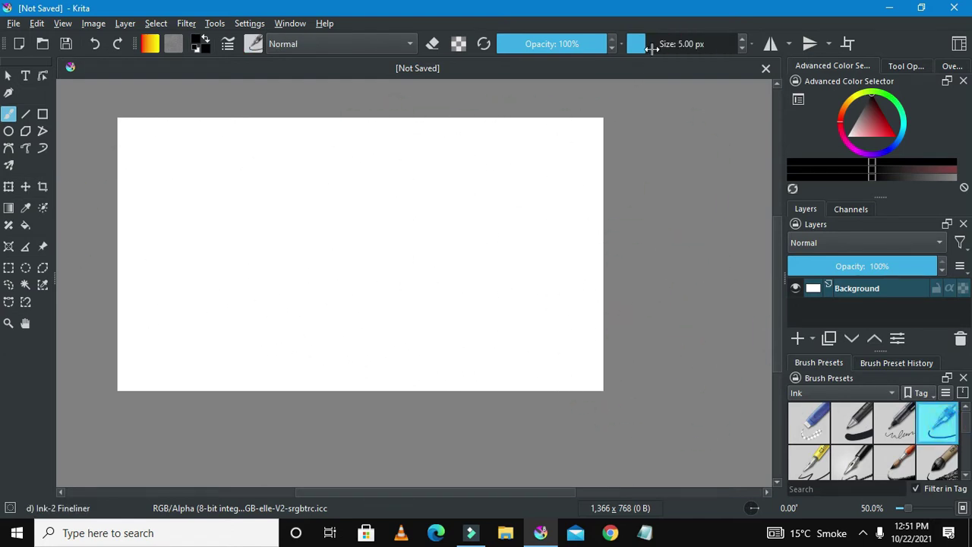
drag(652, 49, 726, 53)
click(343, 220)
mouse_move(346, 243)
mouse_down()
mouse_move(376, 259)
mouse_move(370, 225)
mouse_move(312, 226)
mouse_move(334, 267)
mouse_move(383, 269)
mouse_move(383, 240)
mouse_move(340, 249)
mouse_move(369, 272)
mouse_move(408, 243)
mouse_move(367, 211)
mouse_move(323, 231)
mouse_move(324, 293)
mouse_move(358, 304)
mouse_move(392, 281)
mouse_move(367, 225)
mouse_move(331, 227)
mouse_move(353, 276)
mouse_move(394, 302)
mouse_move(411, 256)
mouse_move(411, 277)
mouse_move(394, 308)
mouse_move(360, 326)
mouse_move(326, 295)
mouse_move(314, 326)
mouse_up()
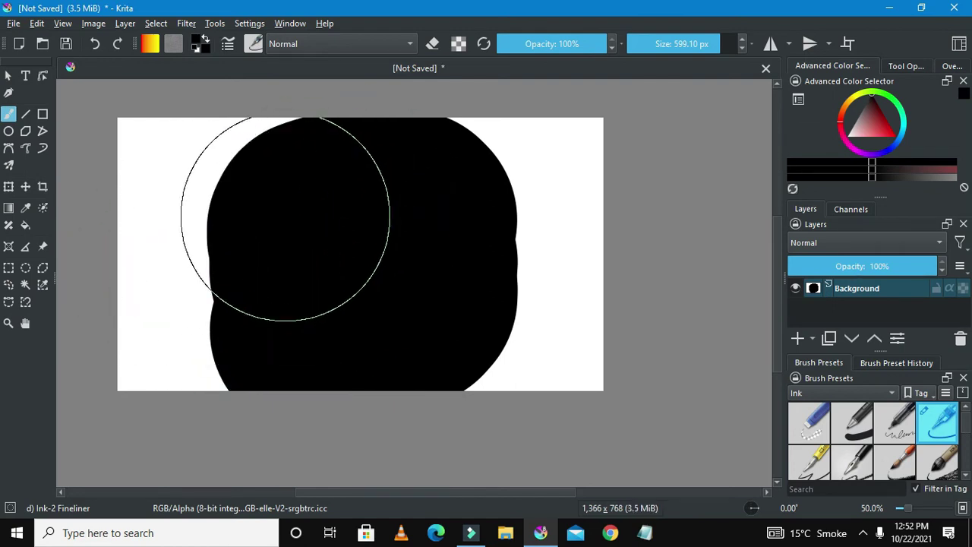
scroll(285, 218, up, 1)
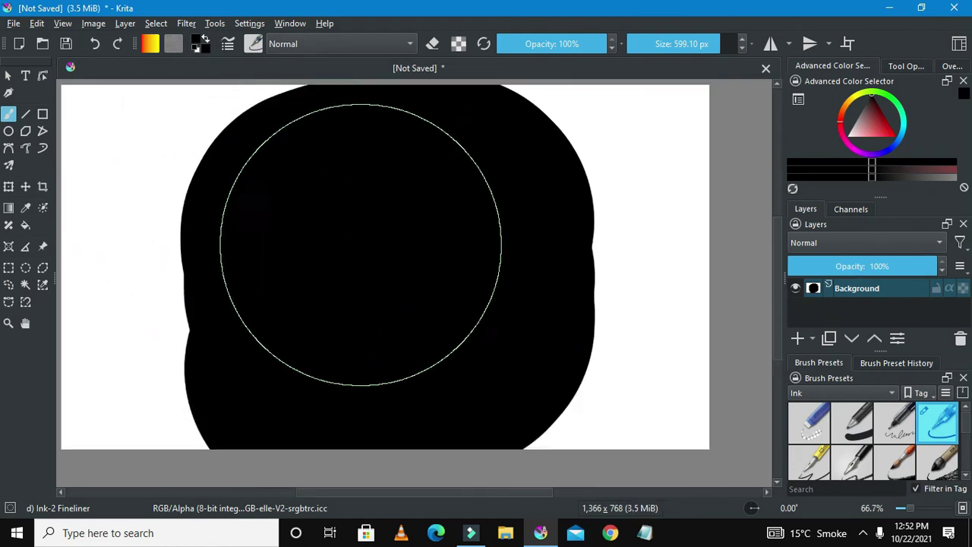
click(798, 340)
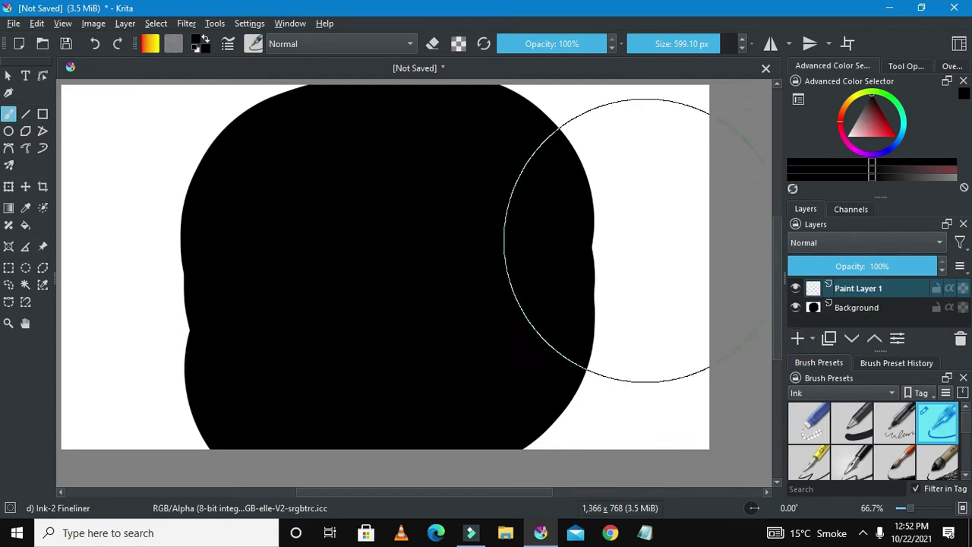
scroll(360, 231, down, 1)
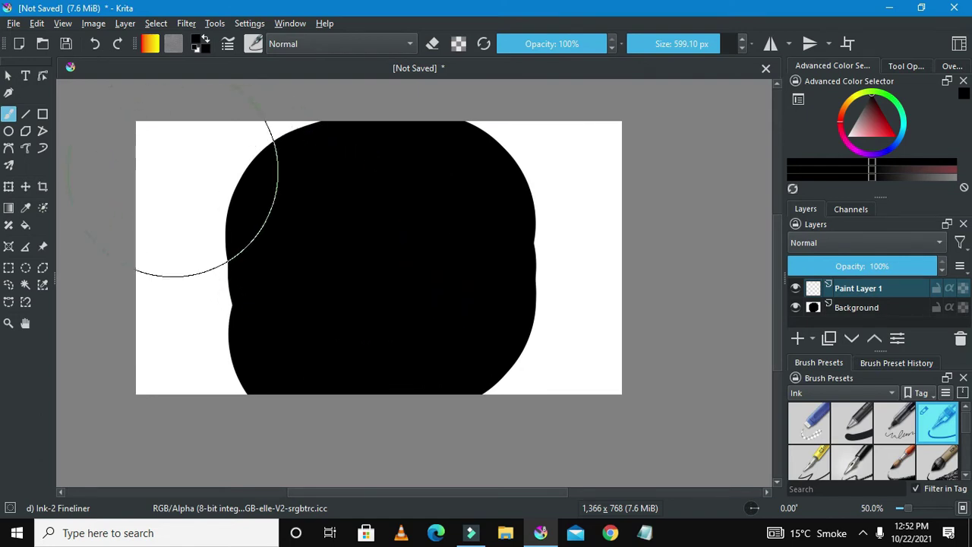
click(159, 138)
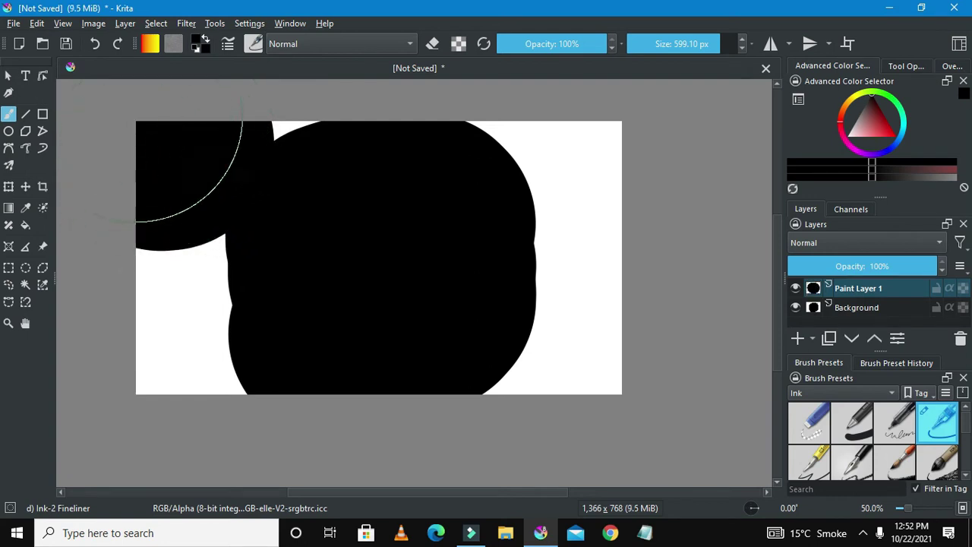
click(95, 43)
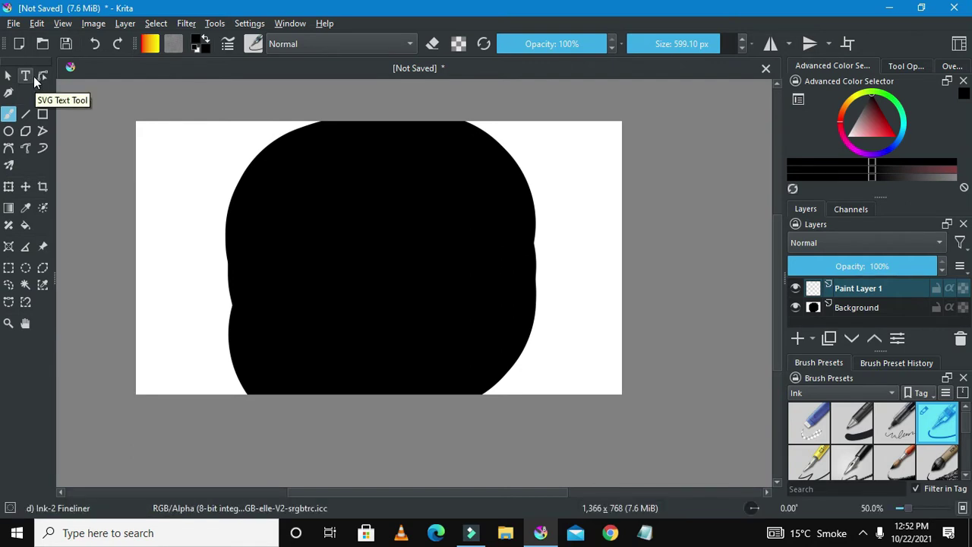
- Draw a text box over the upper-left of the black blob with the SVG Text Tool
click(32, 82)
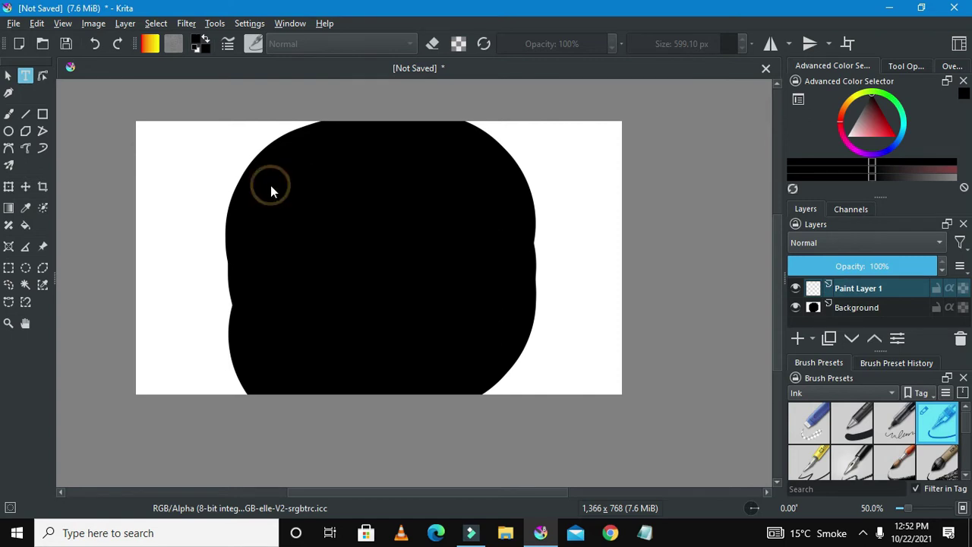
drag(270, 186, 511, 309)
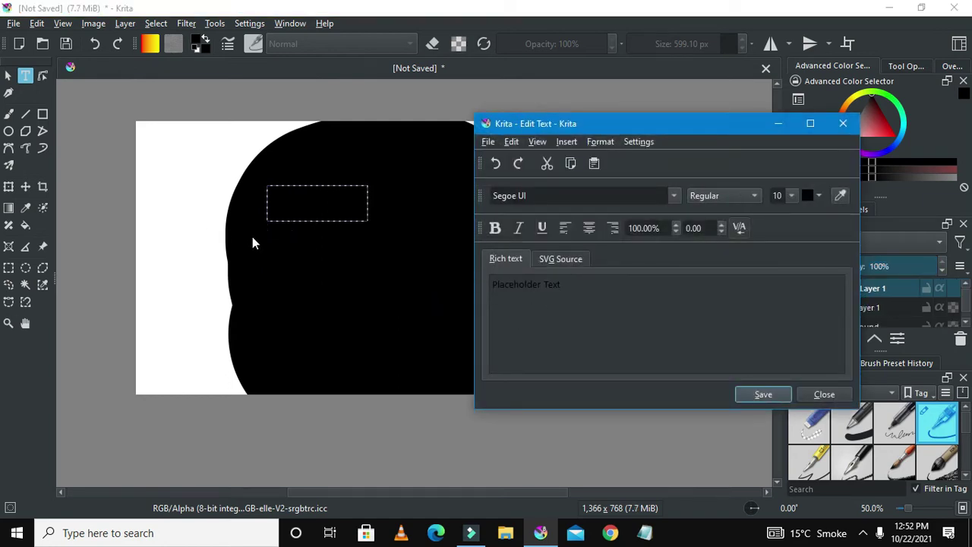
drag(592, 127, 501, 104)
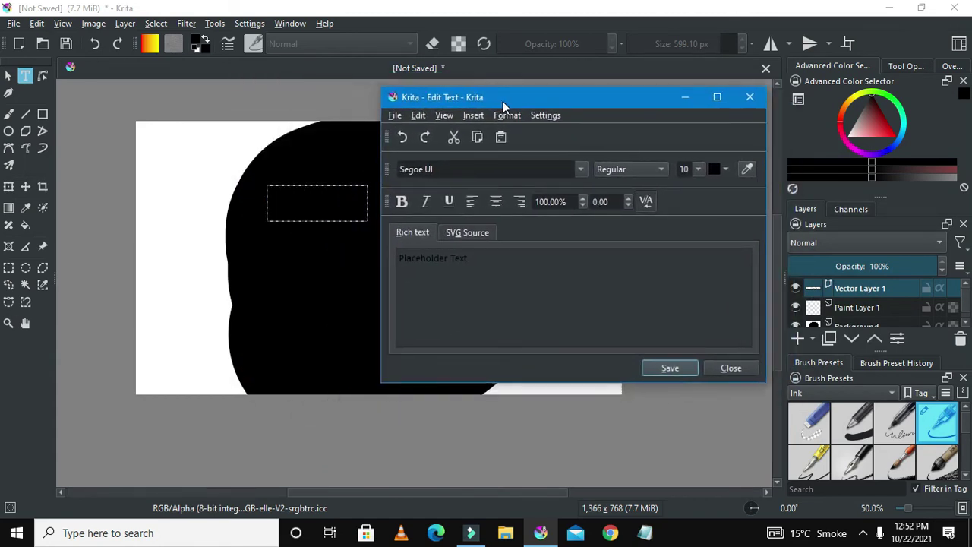
- Replace the placeholder text with the word GOOGLE
click(498, 270)
key(ctrl+a)
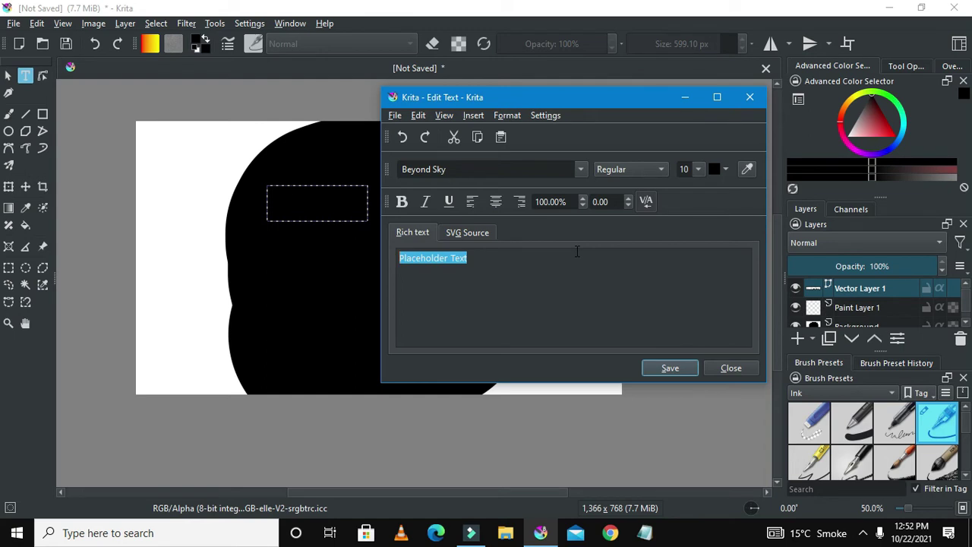
key(BackSpace)
key(BackSpace)
text(GOOGLE)
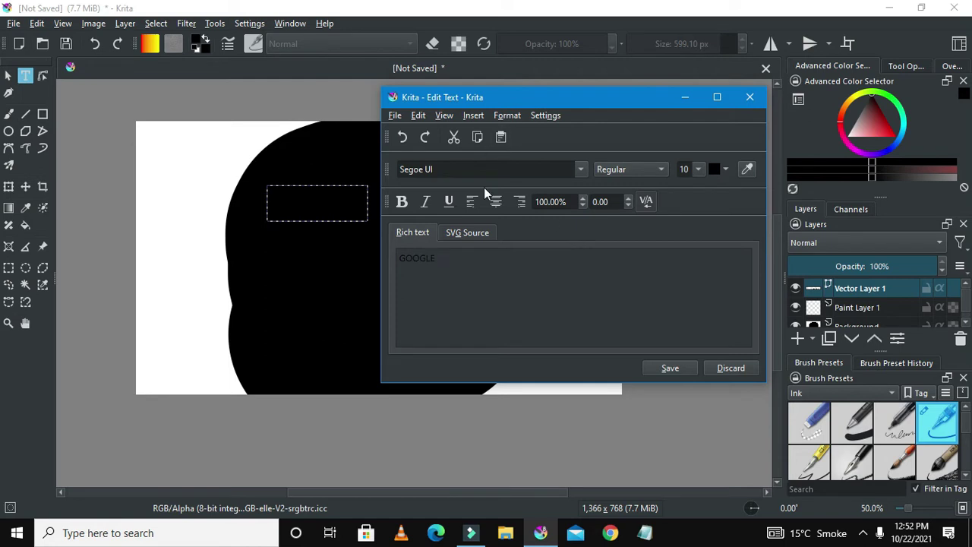
double_click(454, 266)
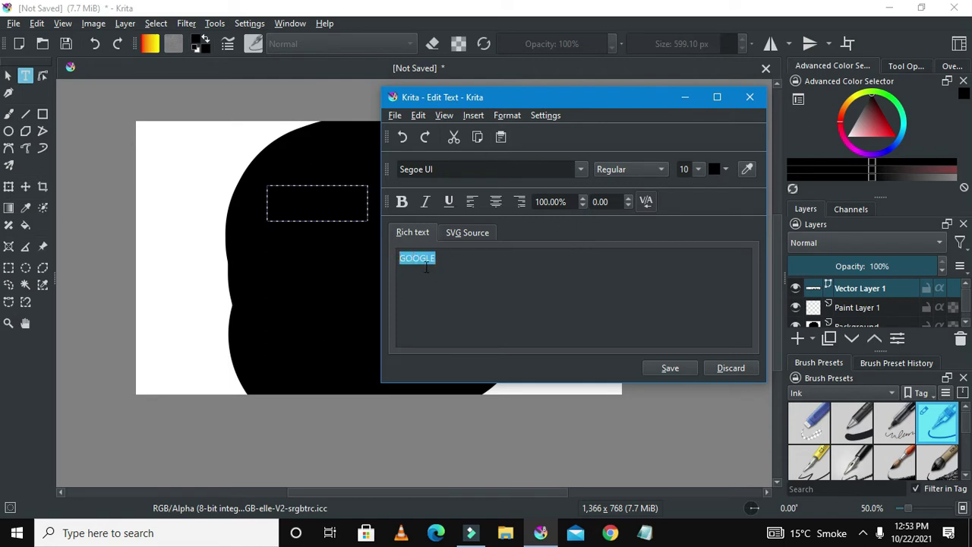
- Set the GOOGLE text to the Product Sans font in white and apply it
click(560, 169)
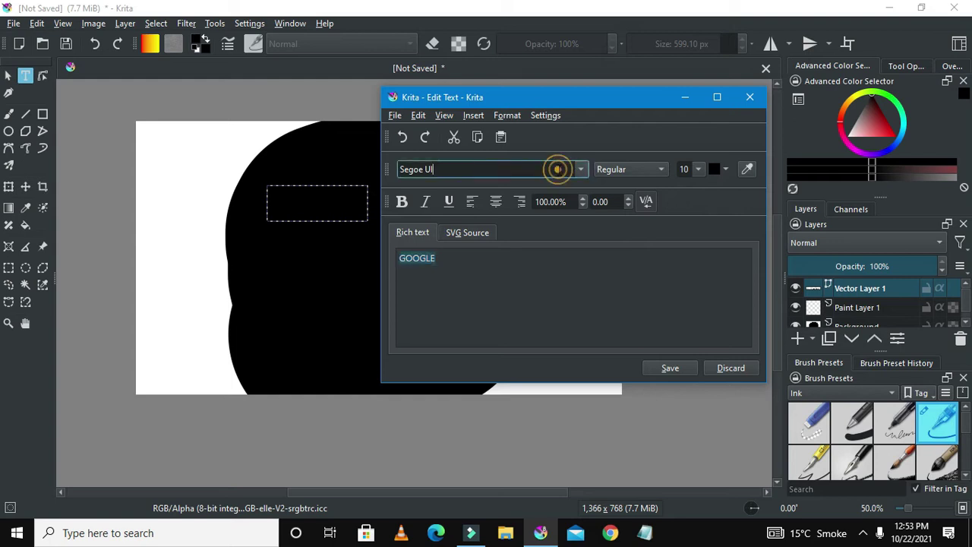
click(579, 175)
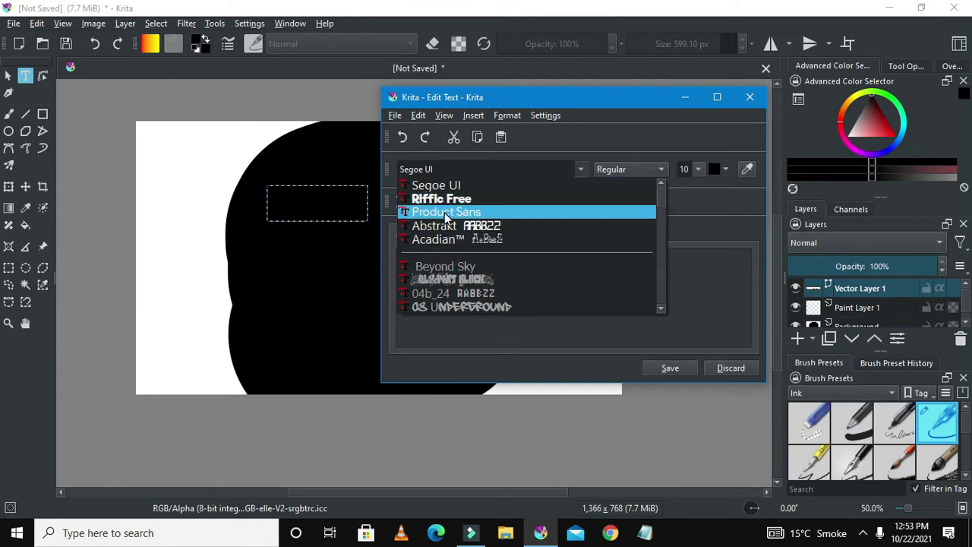
click(446, 215)
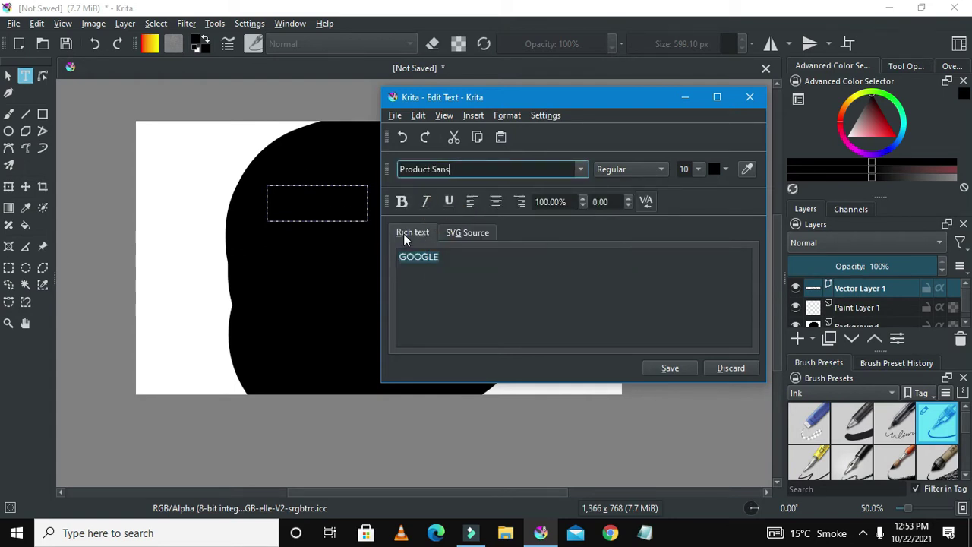
drag(404, 102, 507, 116)
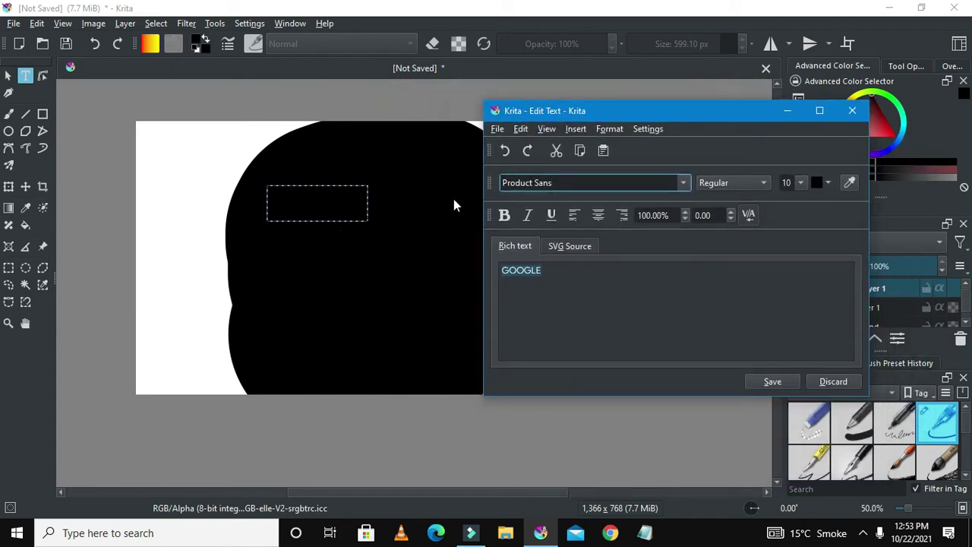
click(826, 184)
click(795, 221)
click(753, 379)
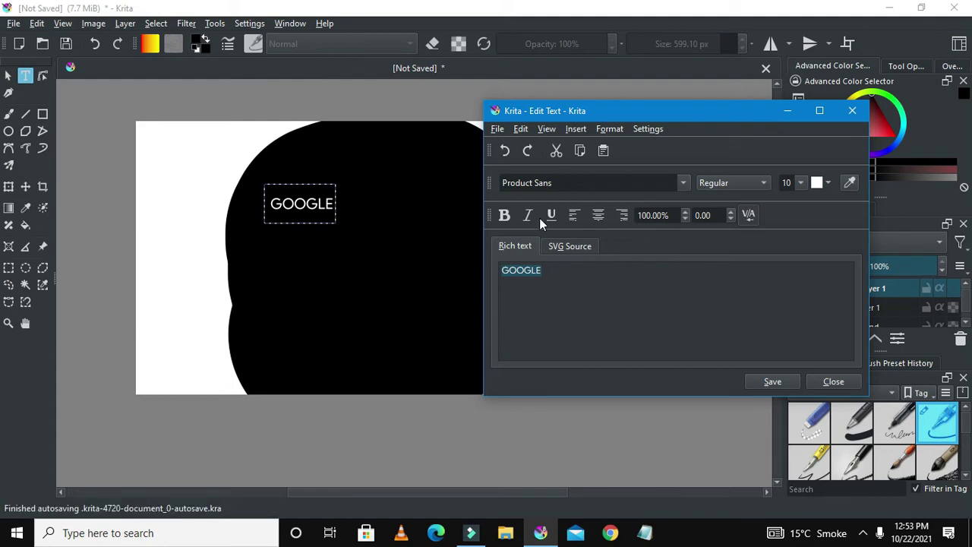
- Resize the GOOGLE text to 48, then settle on size 36
click(800, 183)
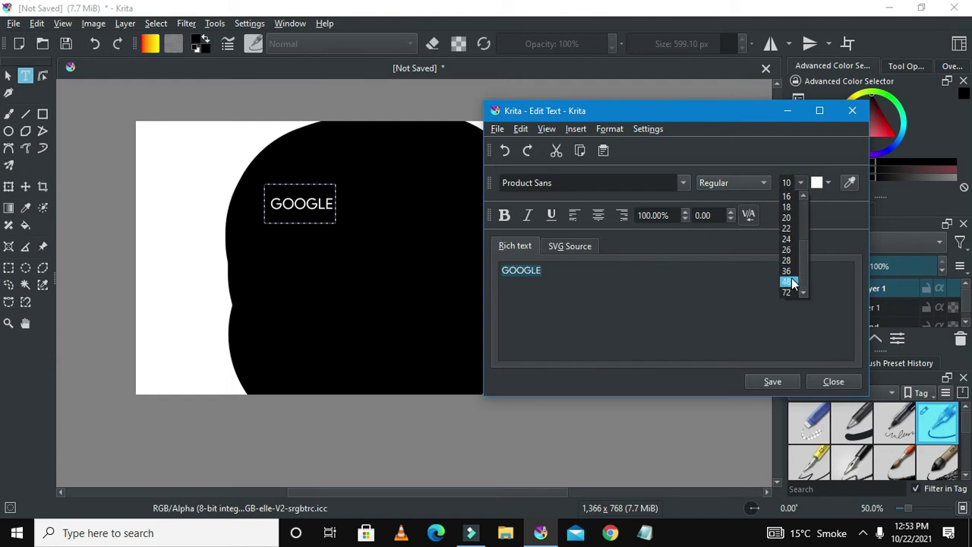
click(790, 281)
click(771, 386)
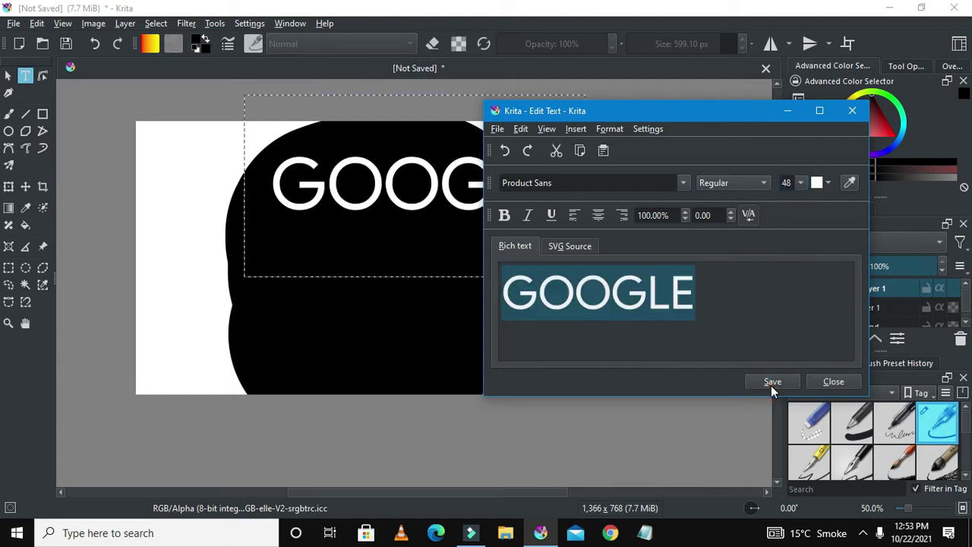
drag(655, 111, 686, 153)
click(825, 219)
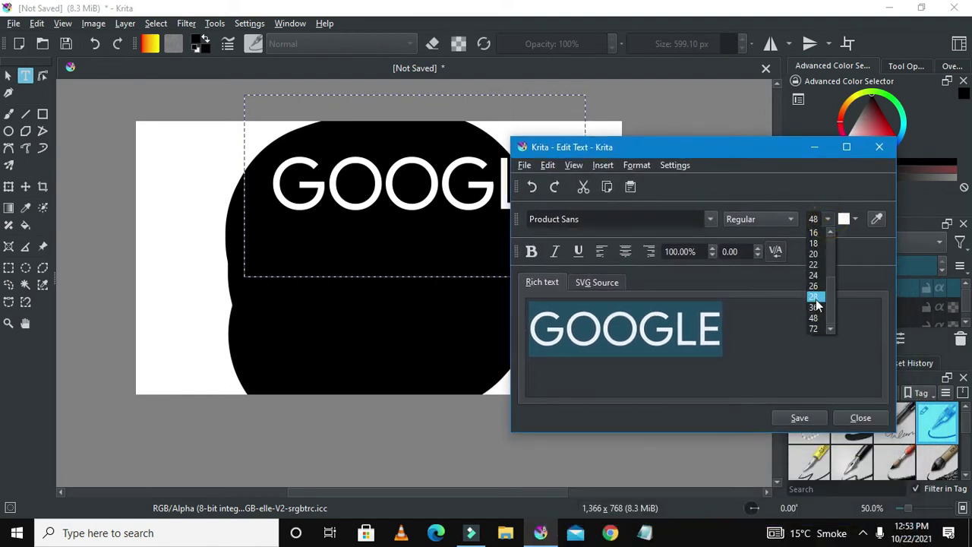
click(816, 306)
click(794, 416)
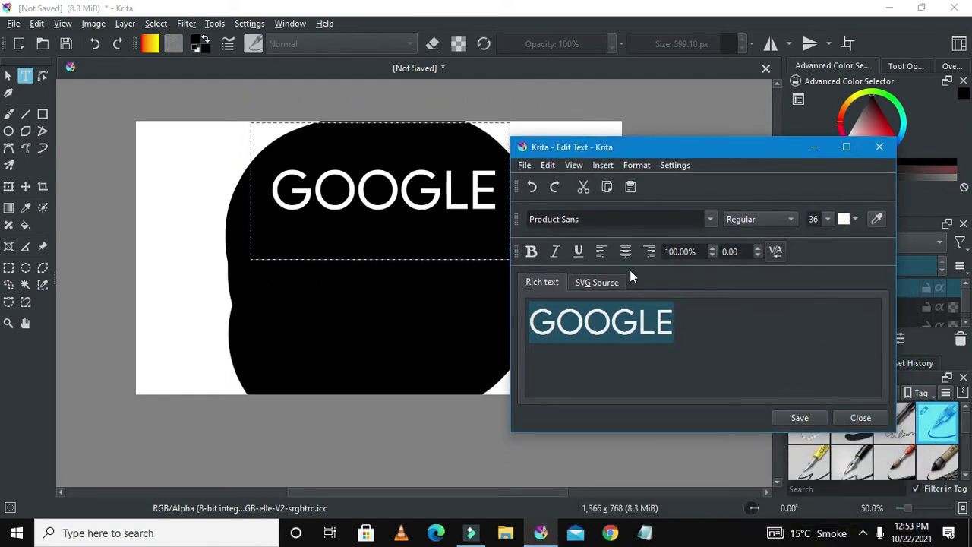
- Browse the font list but keep Product Sans, then save and close the text editor
drag(620, 152, 631, 145)
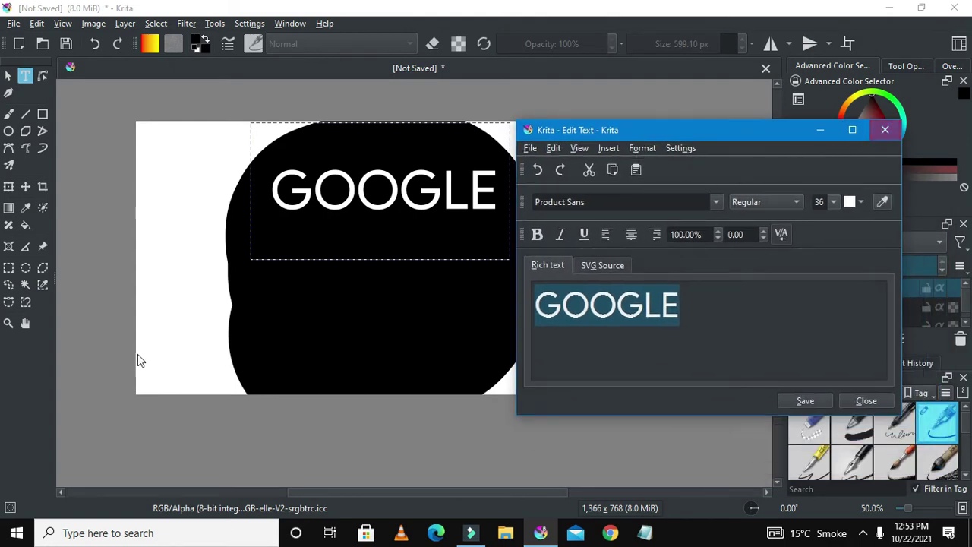
click(713, 205)
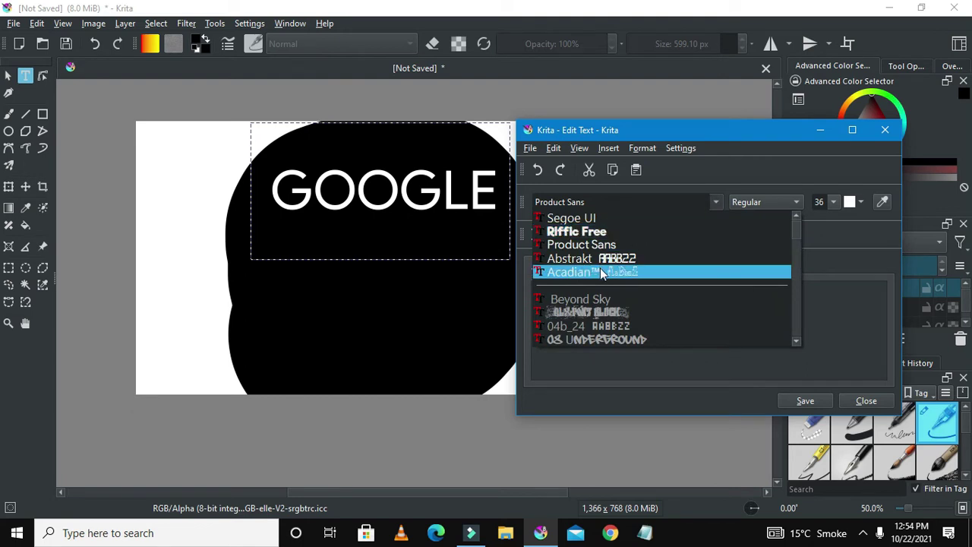
scroll(794, 232, down, 1)
scroll(649, 261, down, 15)
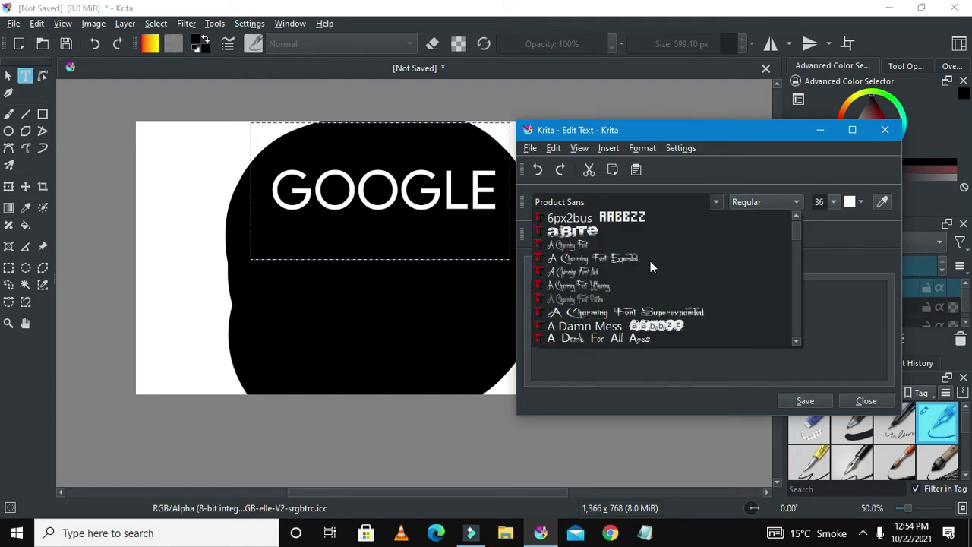
scroll(604, 274, down, 2)
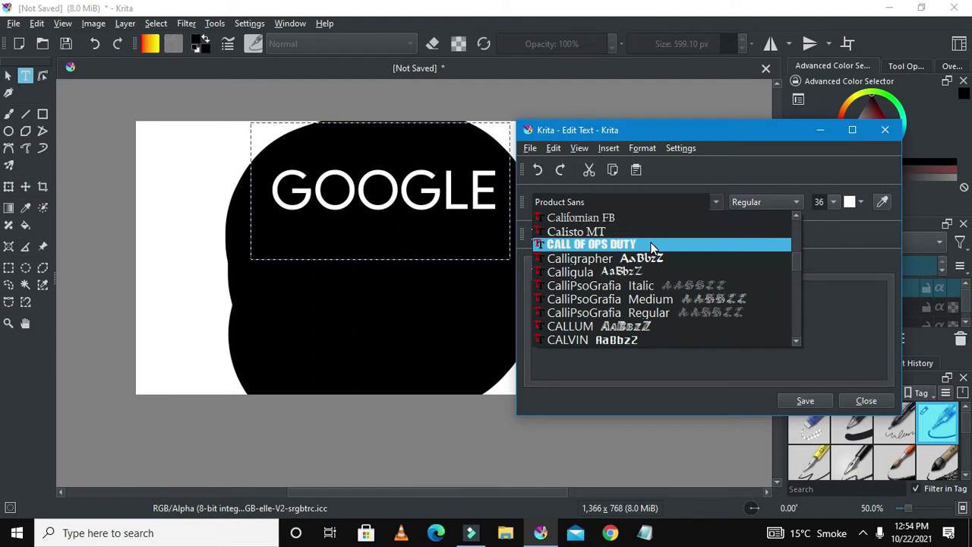
click(880, 134)
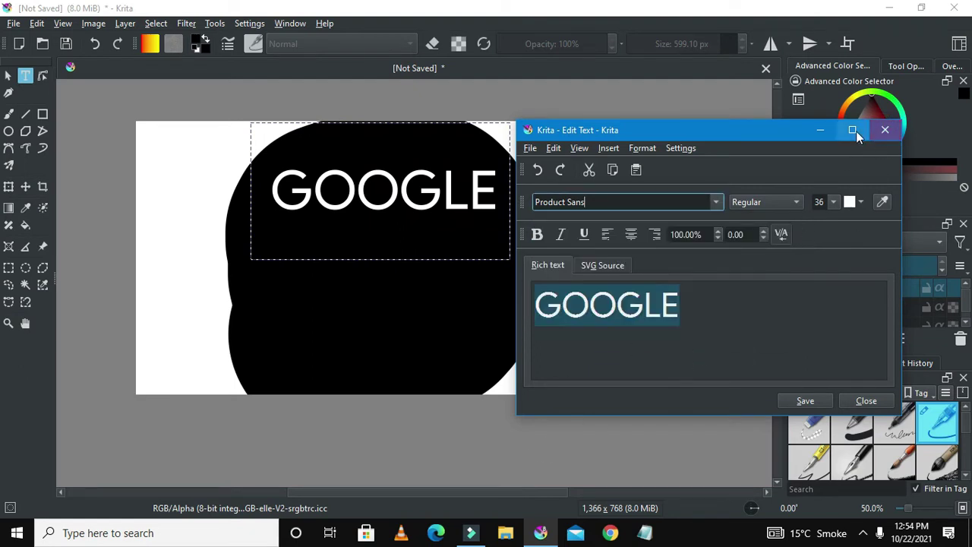
click(804, 401)
click(888, 133)
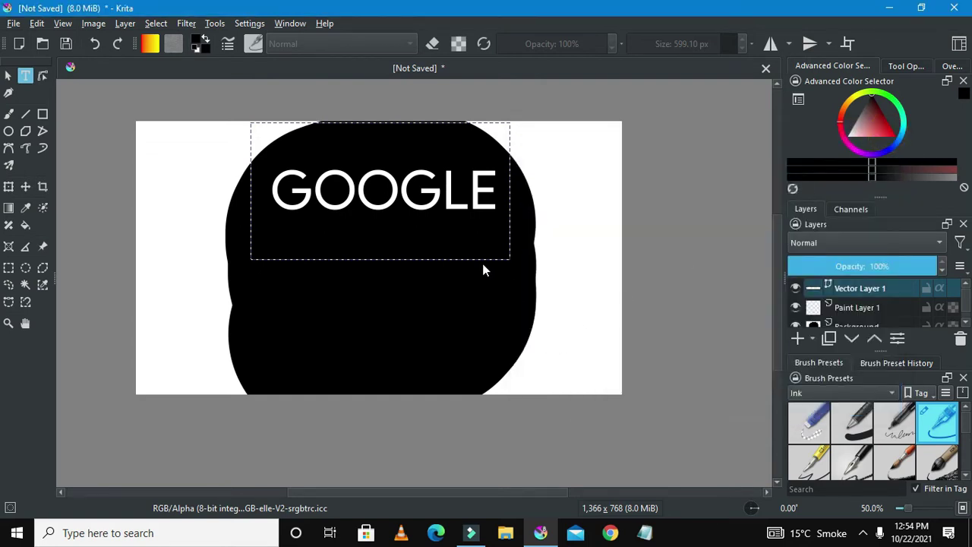
- Browse in File Explorer to This PC › Acentic (T:) › Softwares › Font › fonts courlie
click(501, 533)
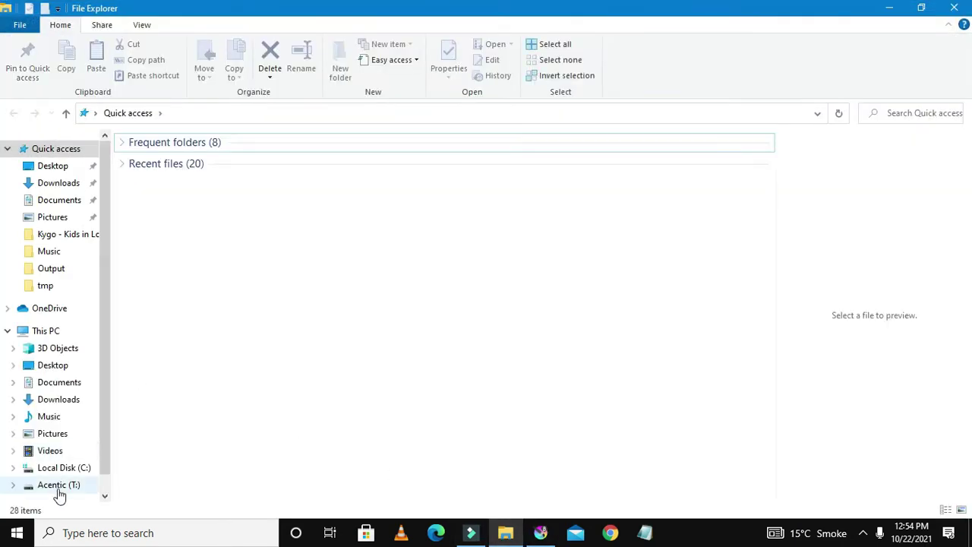
click(59, 489)
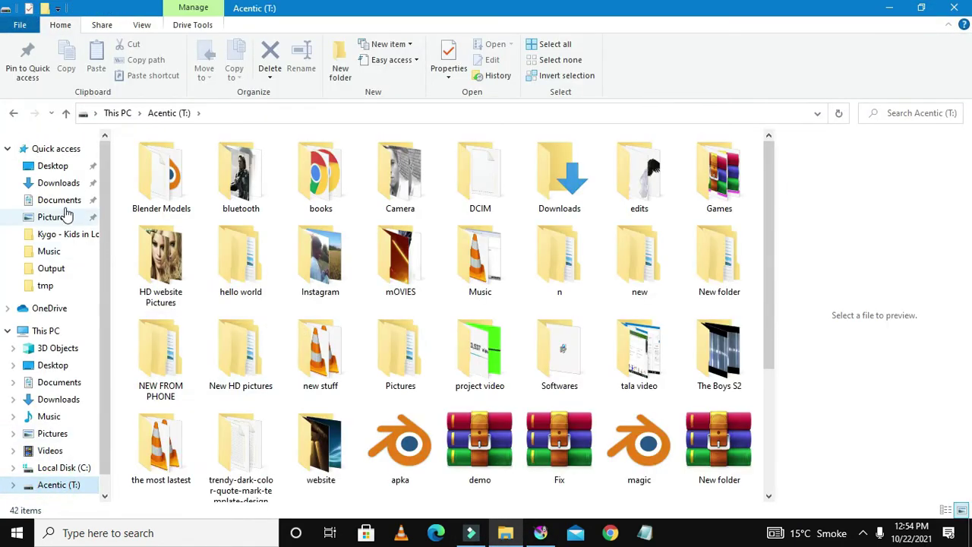
click(45, 331)
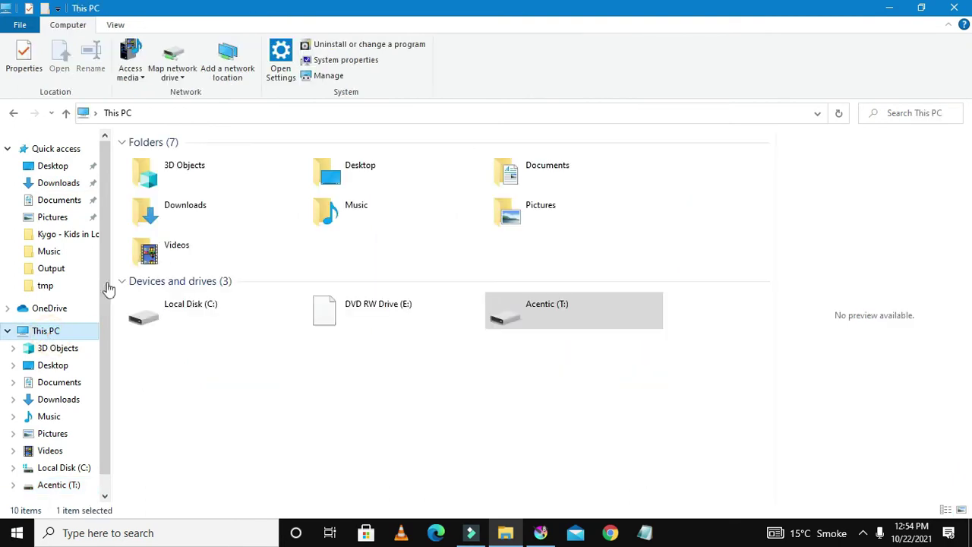
double_click(525, 319)
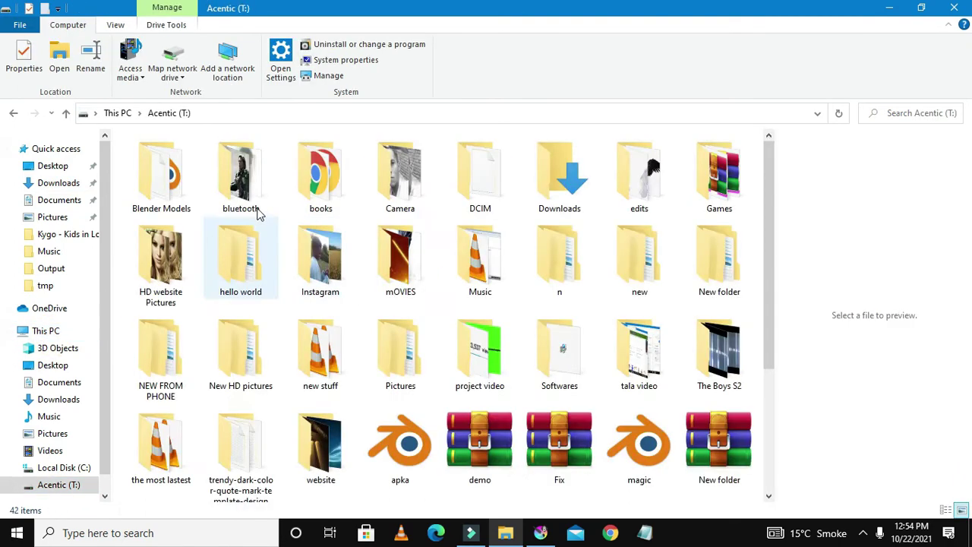
click(583, 365)
double_click(583, 366)
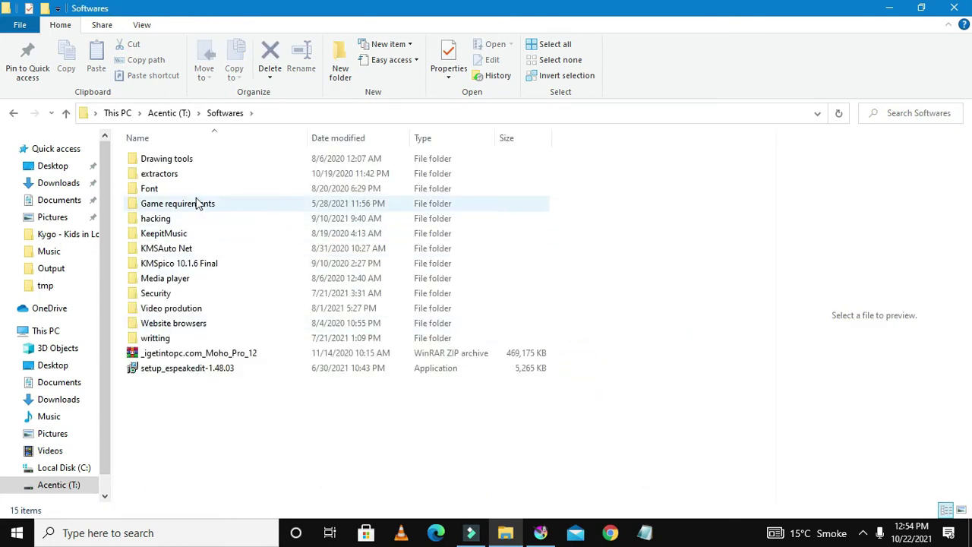
double_click(196, 191)
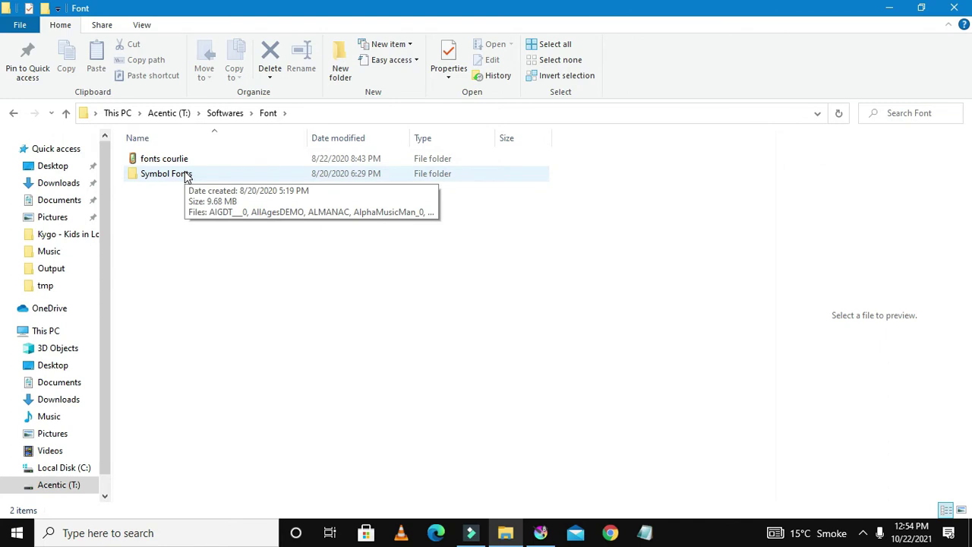
double_click(187, 159)
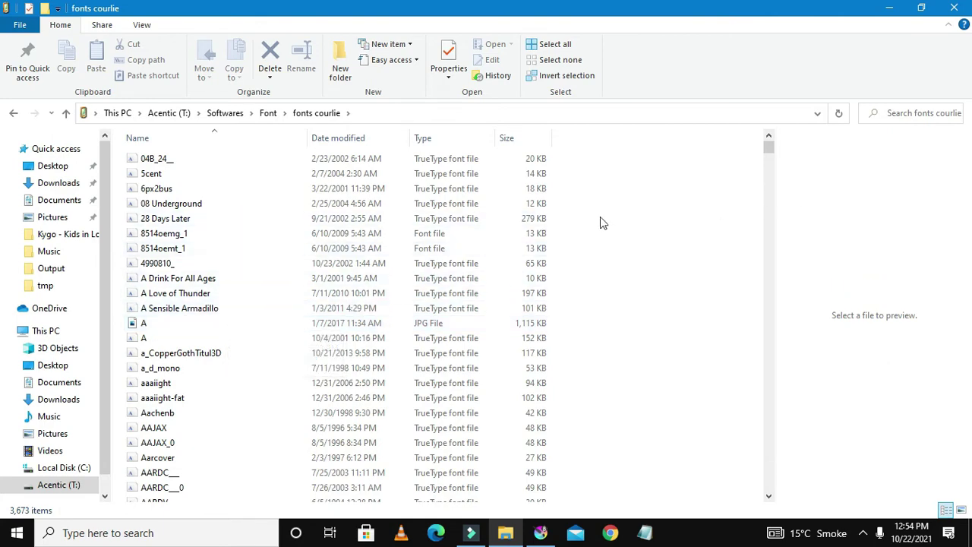
scroll(592, 220, down, 12)
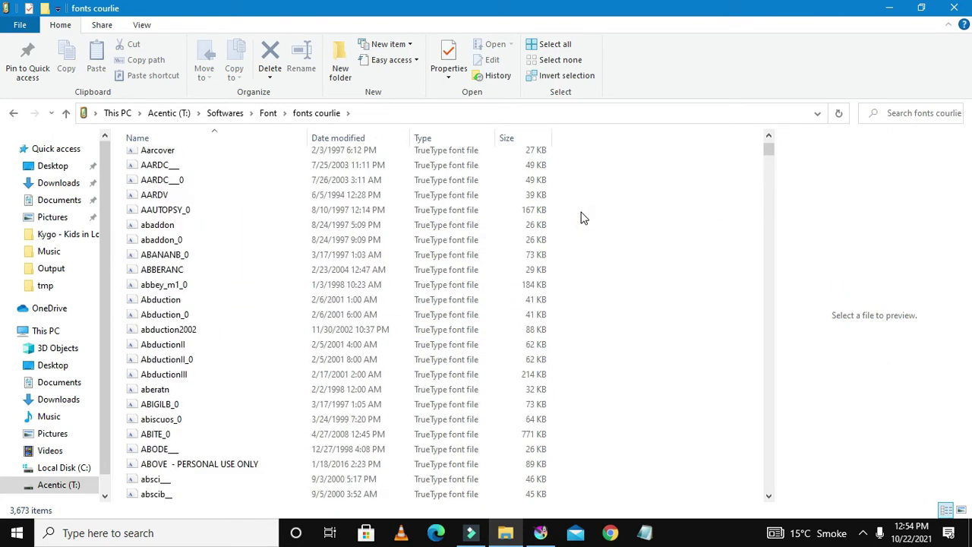
scroll(585, 216, down, 4)
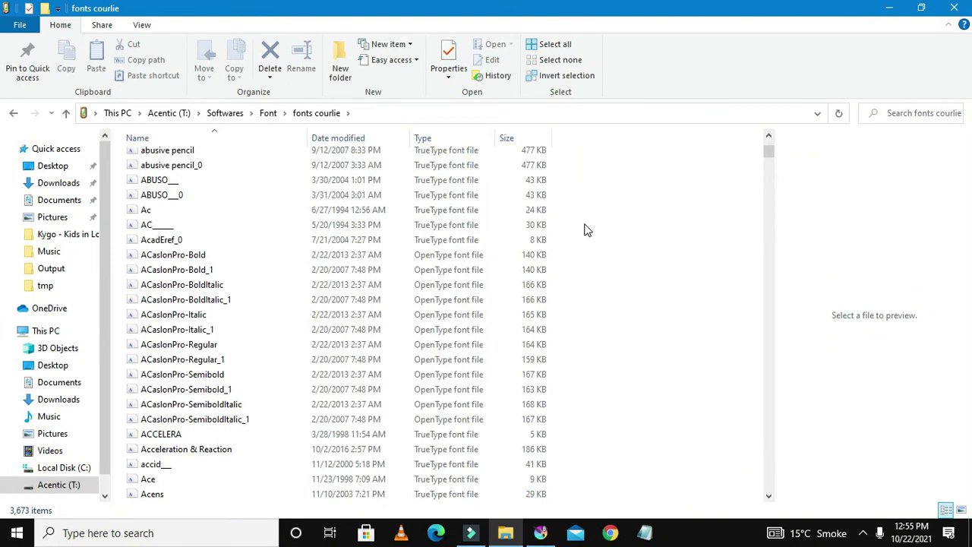
scroll(585, 226, down, 1)
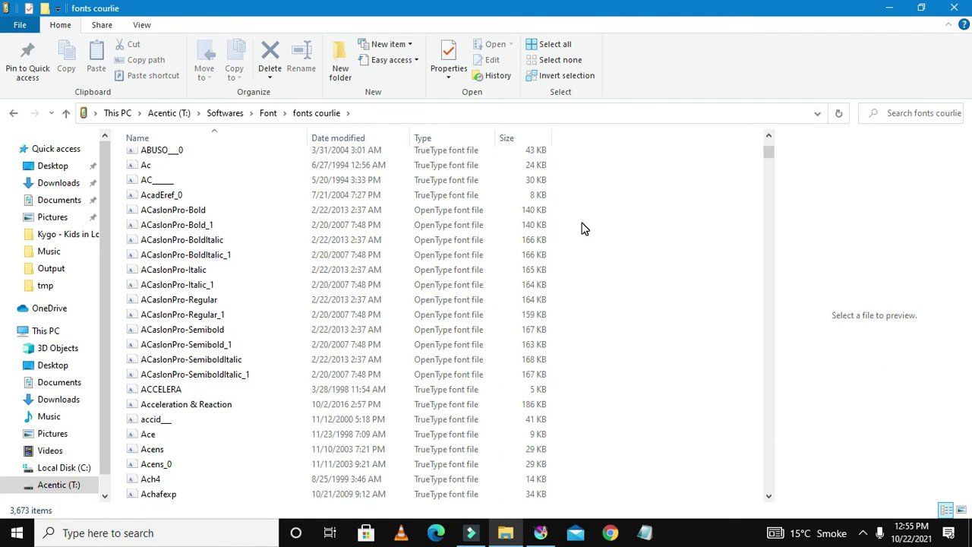
- Select all 3,673 font files and install them from the right-click menu
key(ctrl+a)
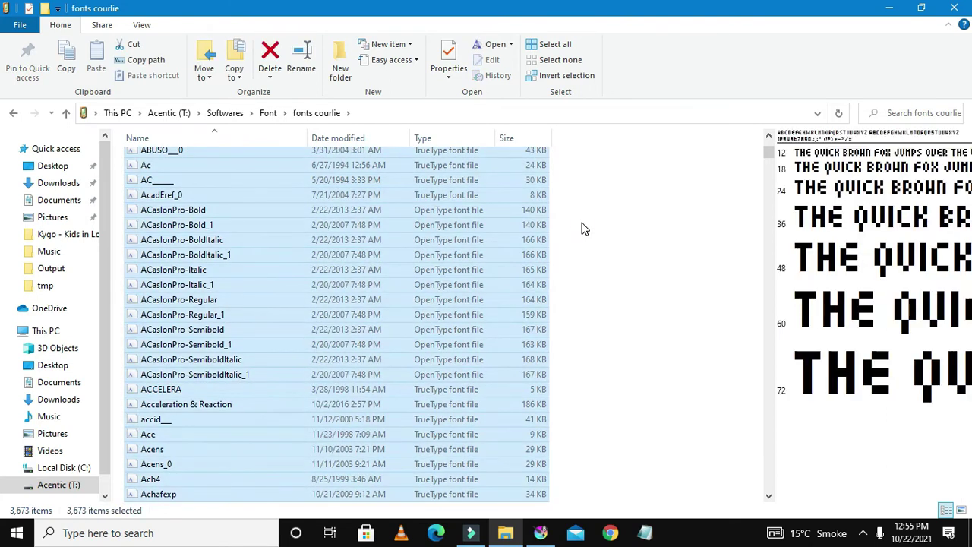
right_click(499, 224)
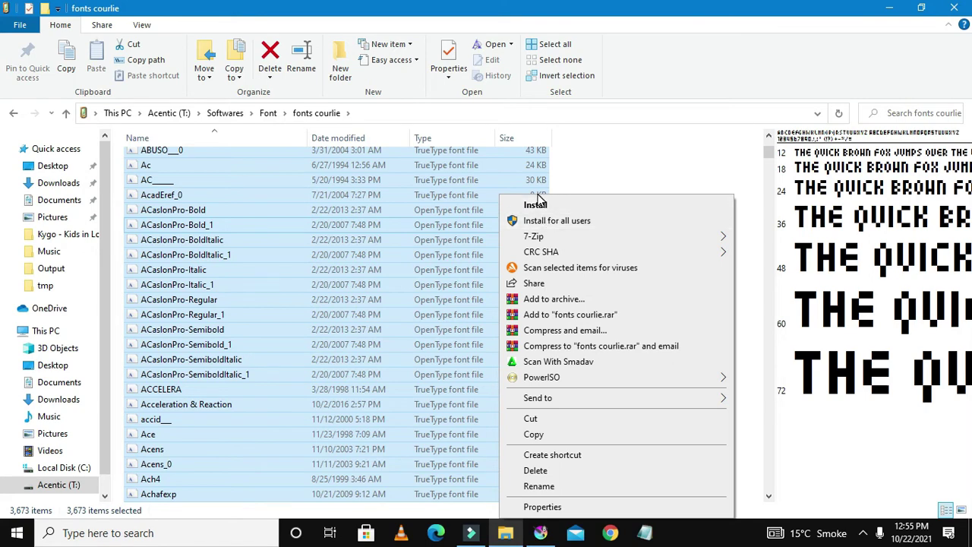
click(536, 203)
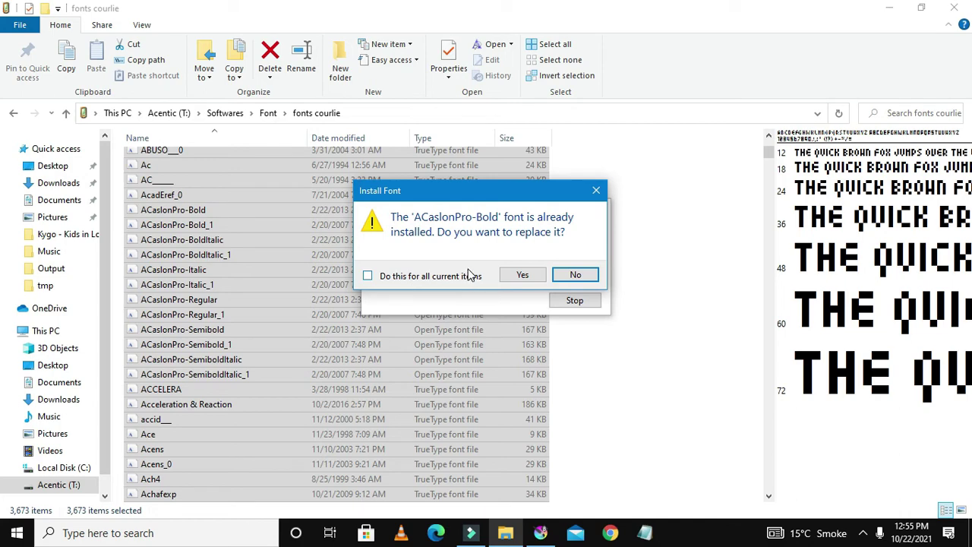
- Reposition the replace-font prompt so the installation progress window stays visible
click(438, 196)
drag(438, 196, 631, 157)
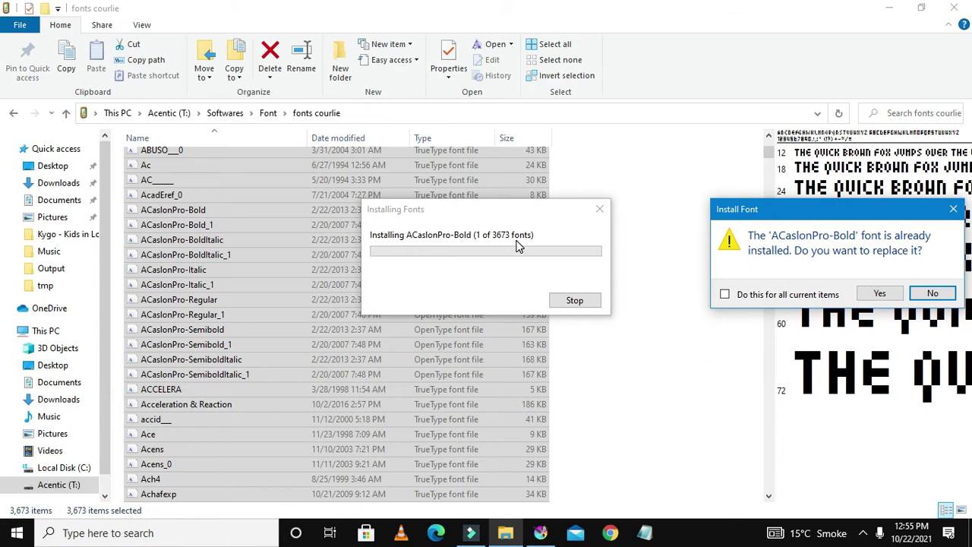
click(462, 210)
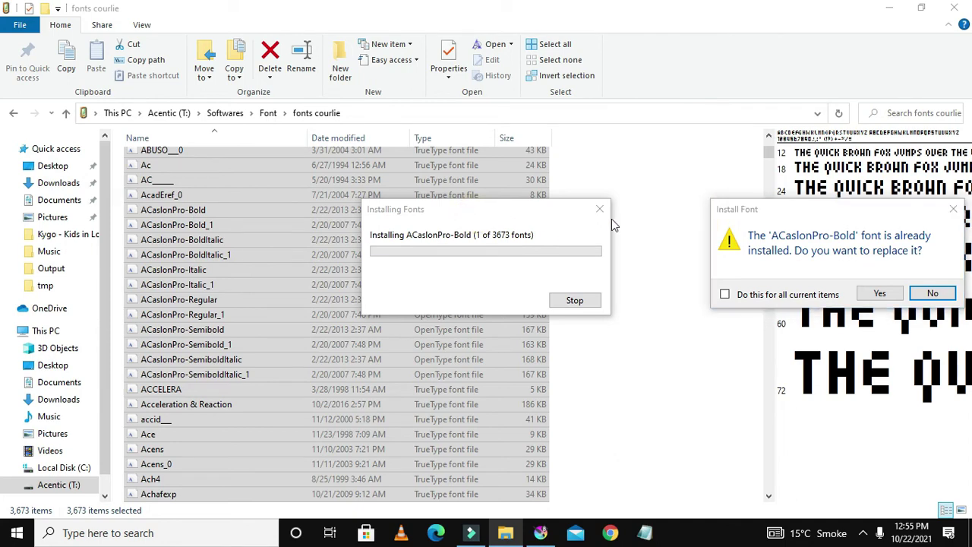
drag(750, 209, 675, 200)
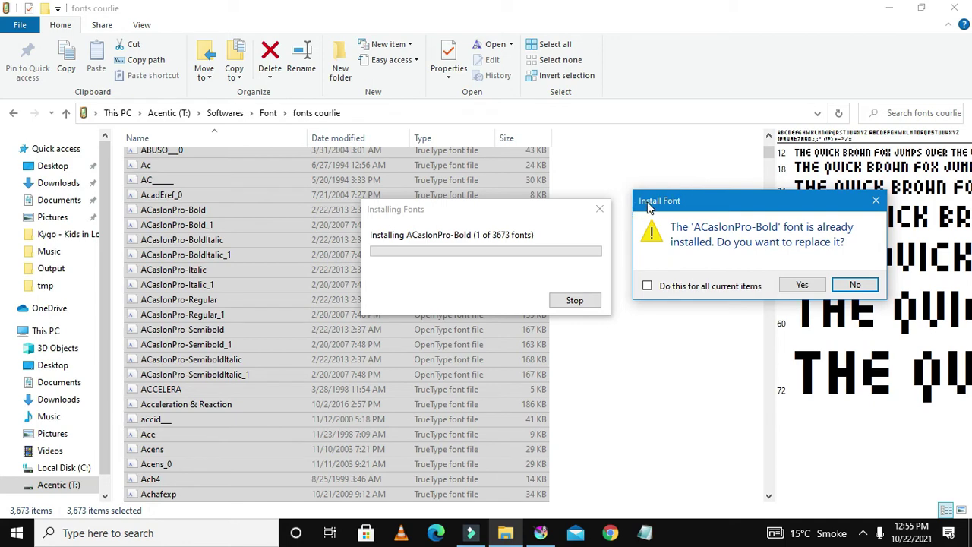
drag(649, 207, 638, 207)
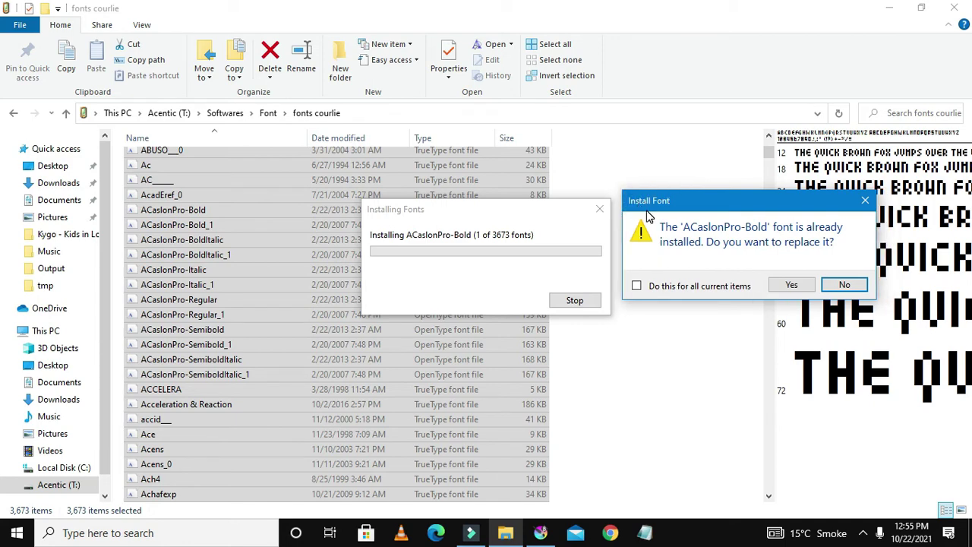
drag(679, 207, 697, 214)
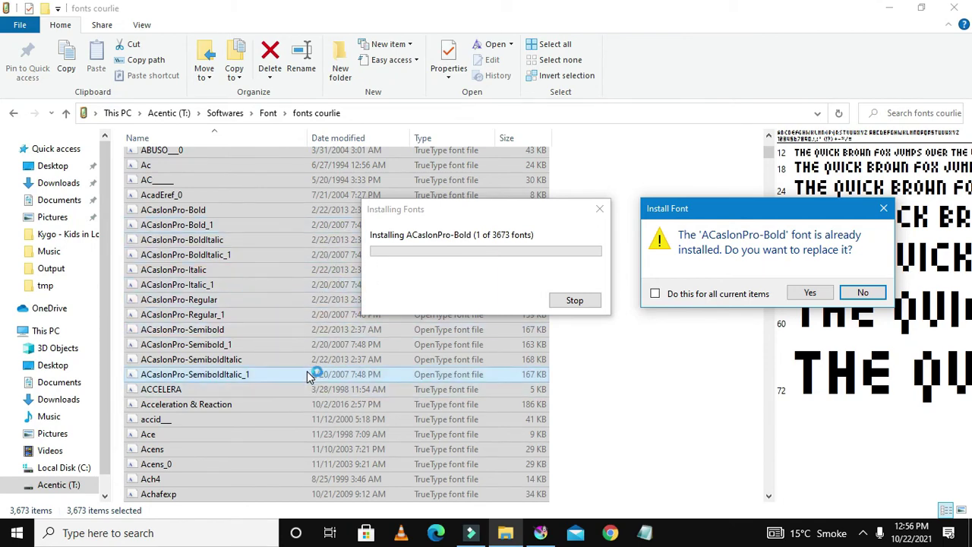
drag(763, 213, 757, 175)
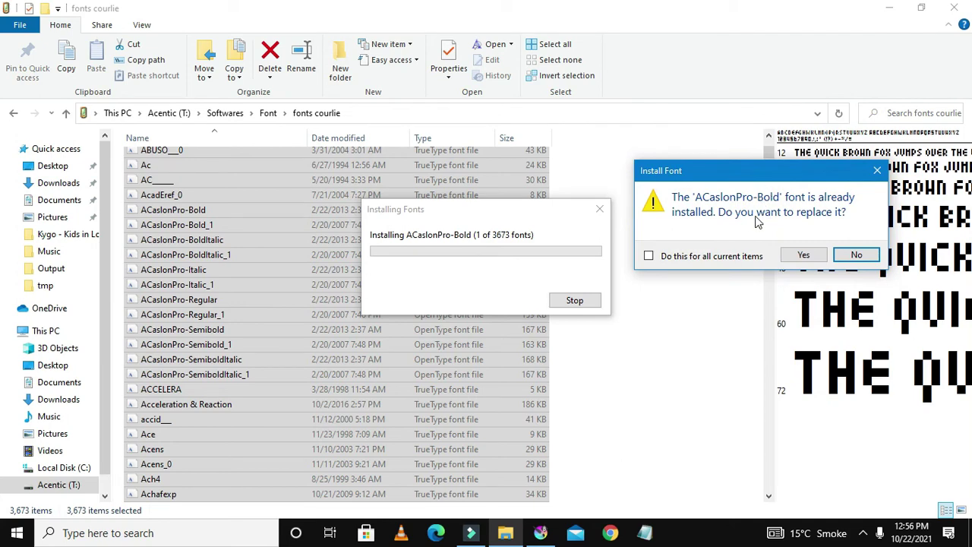
drag(717, 173, 420, 158)
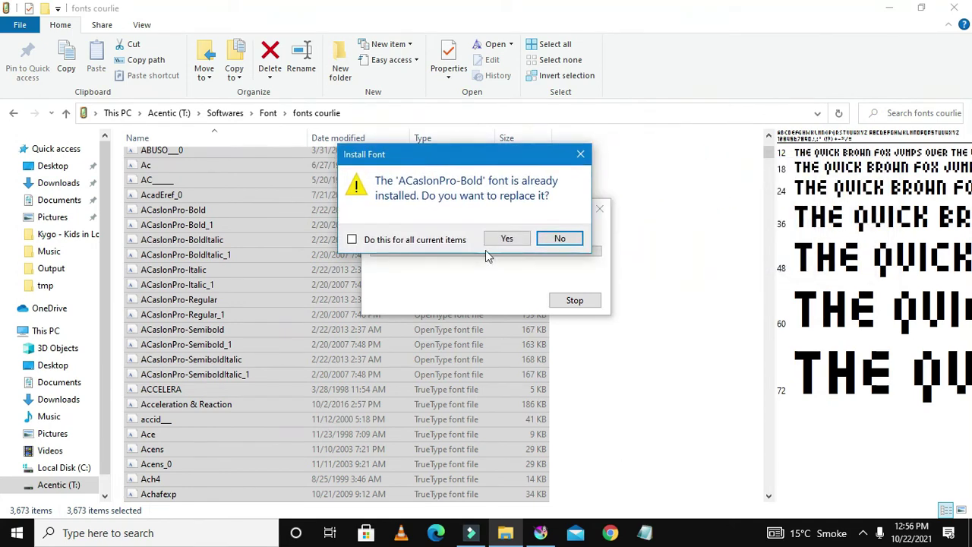
- Skip replacing every already-installed font and suppress remaining invalid-font warnings
click(352, 240)
click(560, 240)
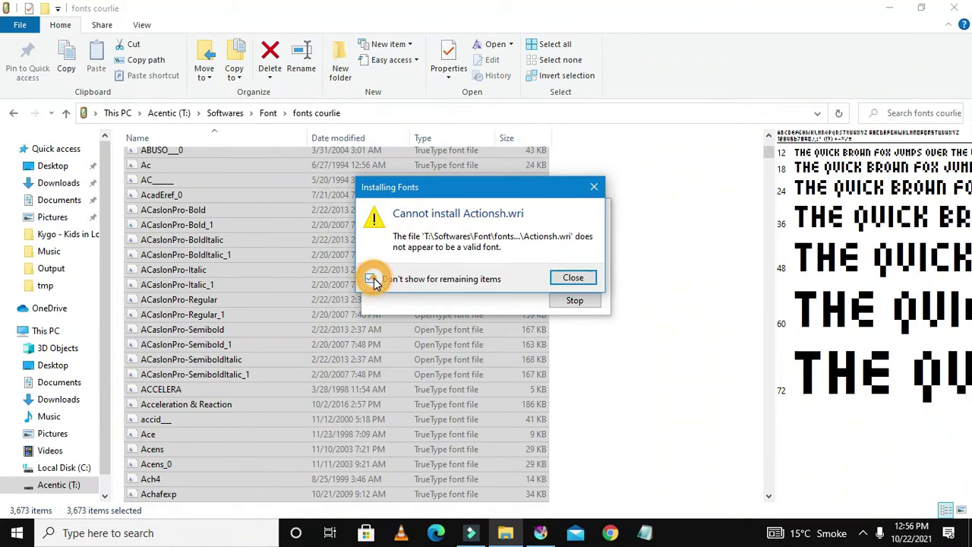
click(370, 279)
- Dismiss the Actionsh.wri and BAI_.PFB invalid-font errors, suppressing the rest, until all 3,673 fonts install
click(563, 278)
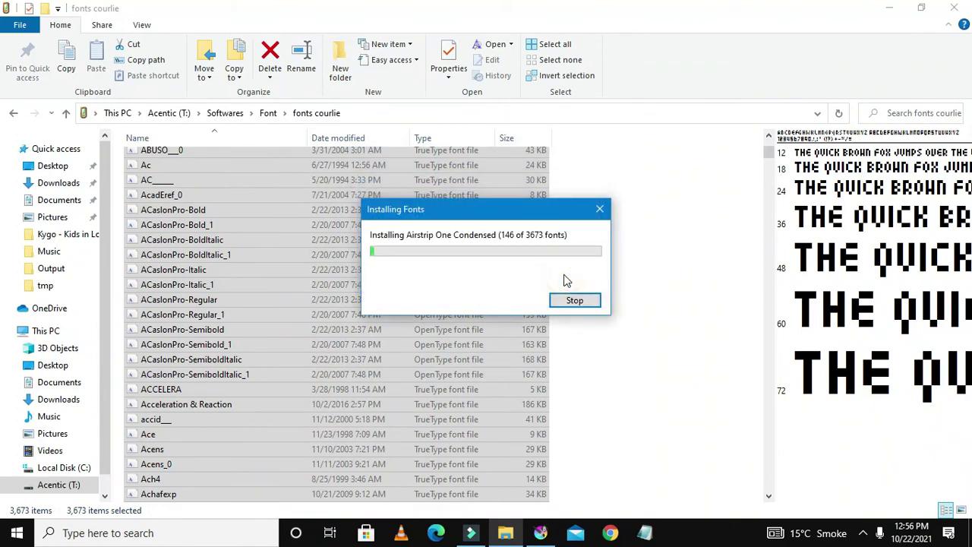
click(402, 283)
click(564, 283)
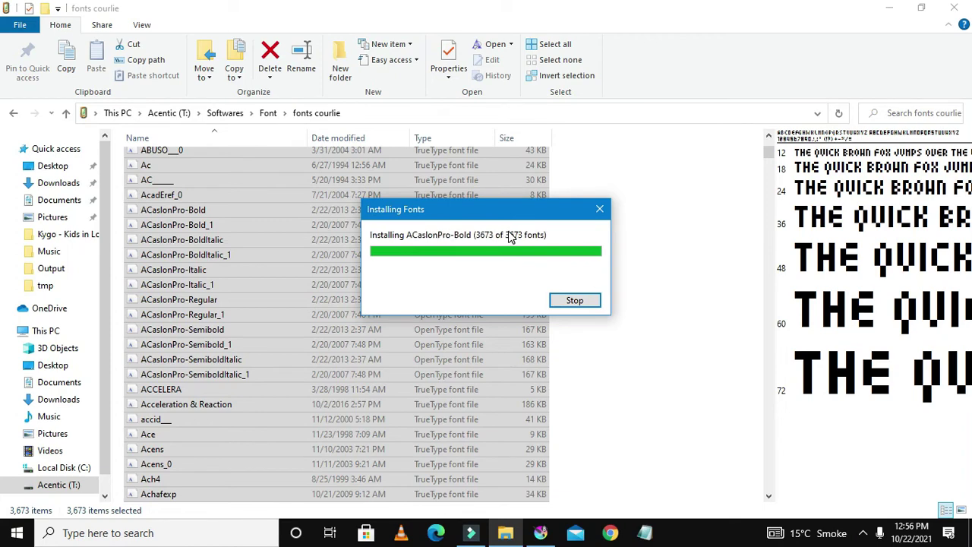
drag(477, 218, 534, 240)
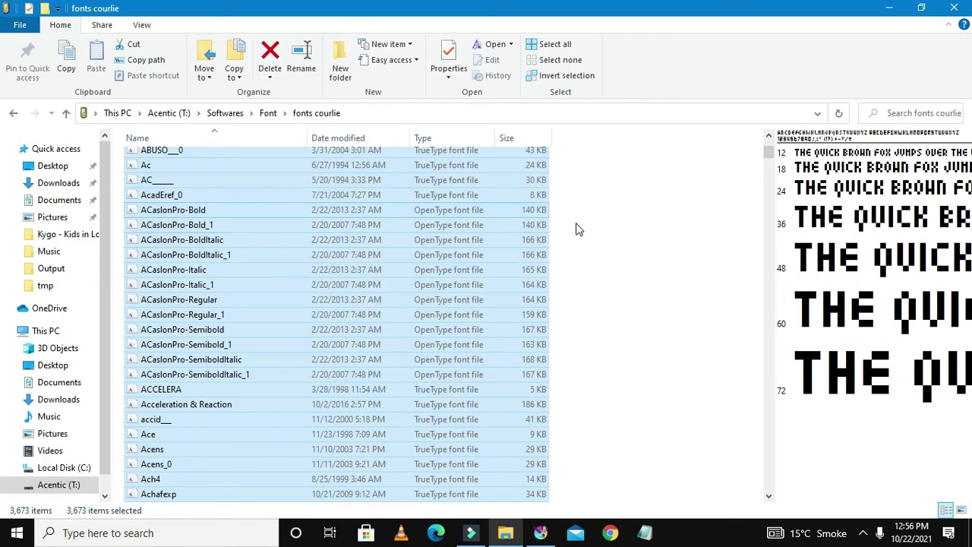
- Check the GOOGLE canvas in Krita, then take File Explorer back to the Font folder
click(541, 533)
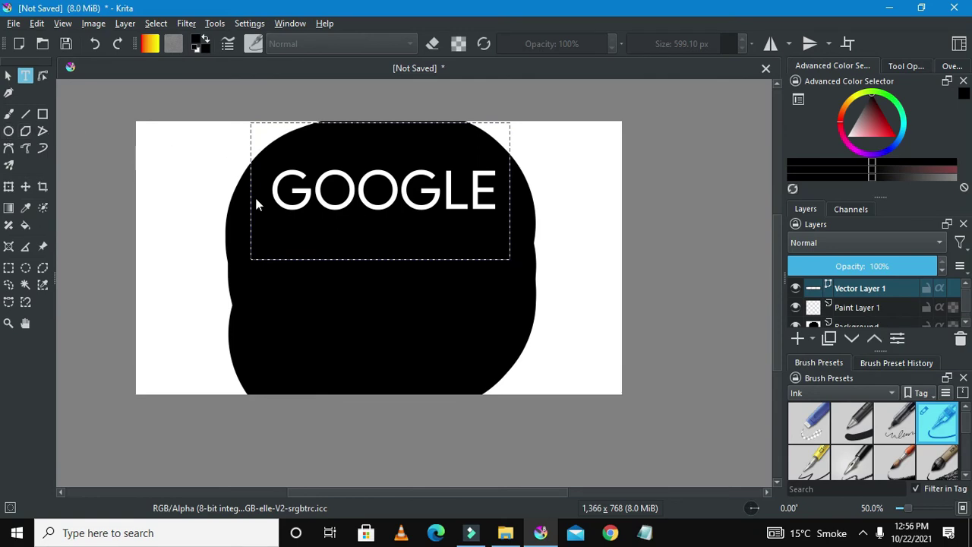
click(505, 532)
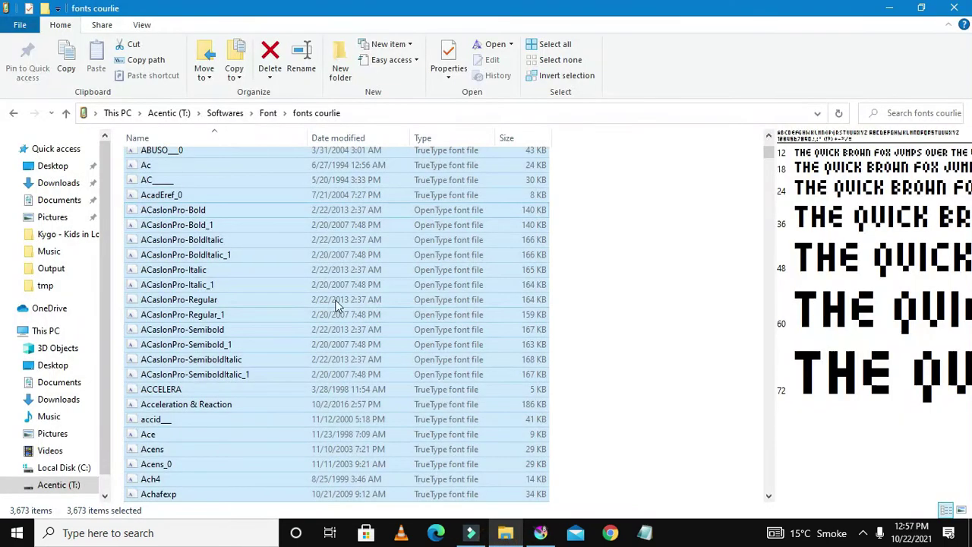
click(11, 115)
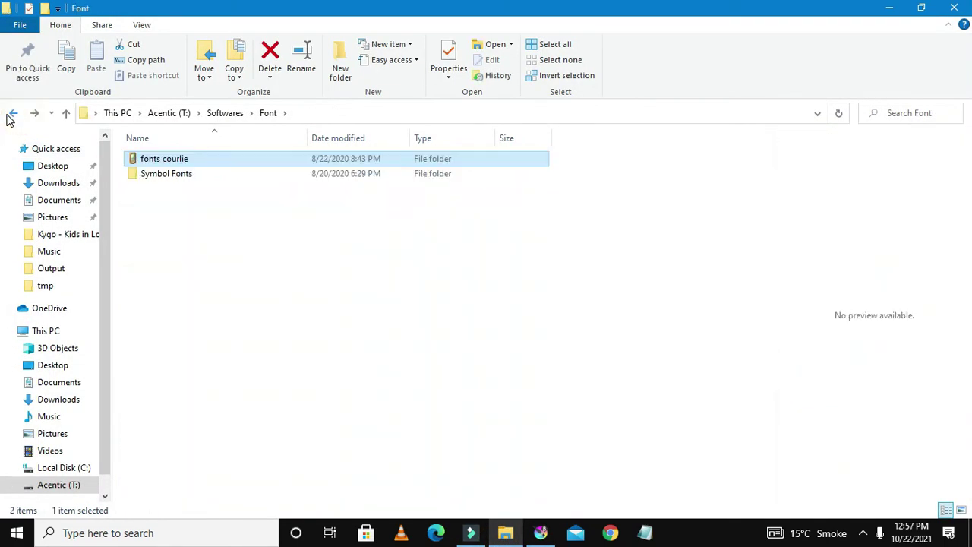
- Open the Symbol Fonts folder and preview the AlphaMusicMan_0 font
double_click(196, 177)
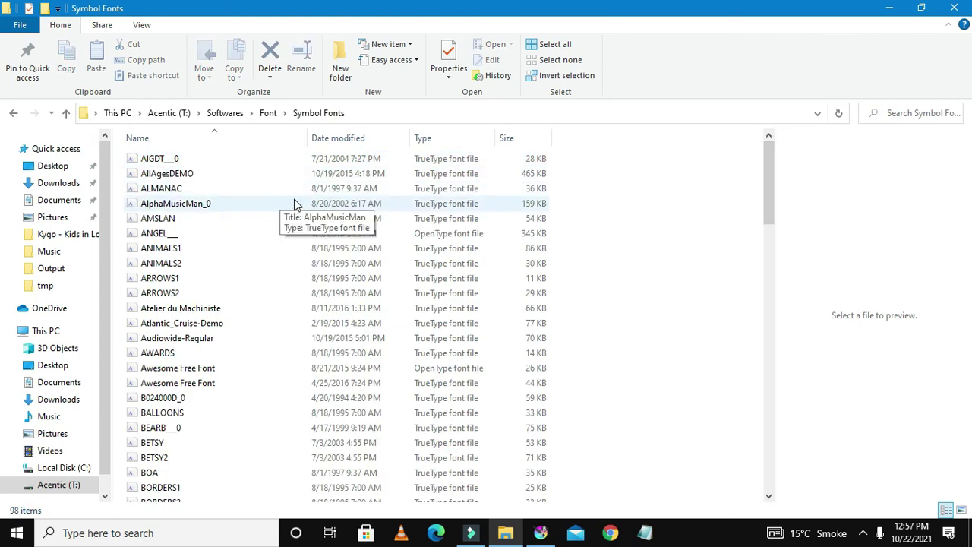
click(295, 203)
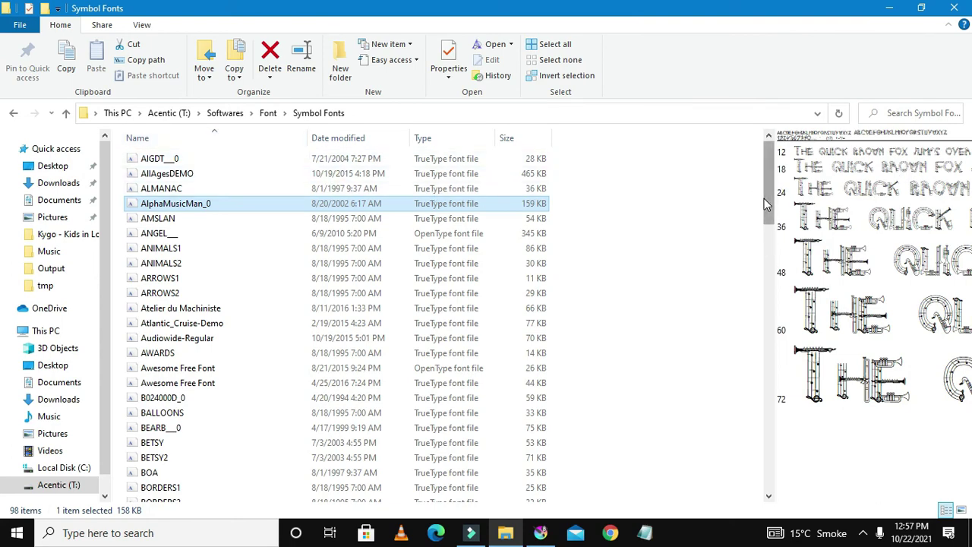
click(768, 272)
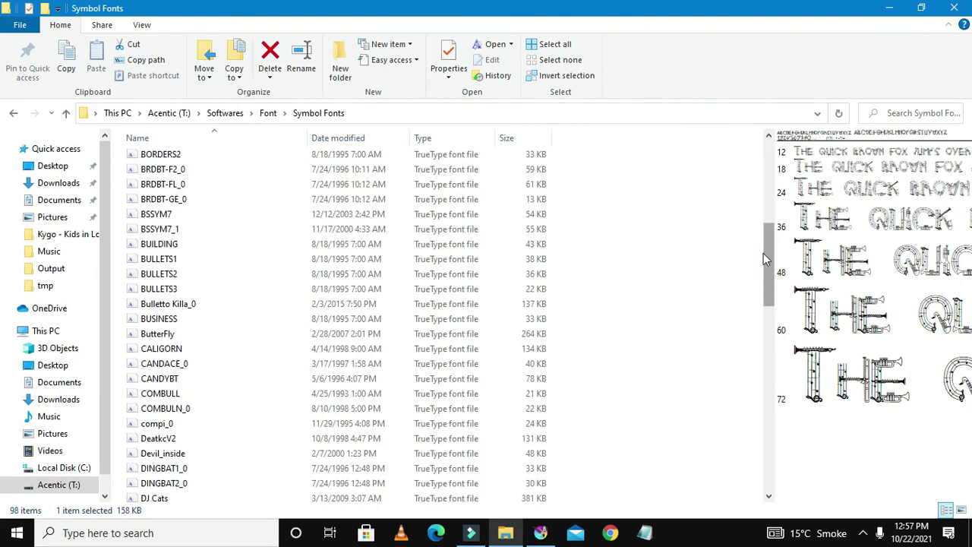
click(766, 207)
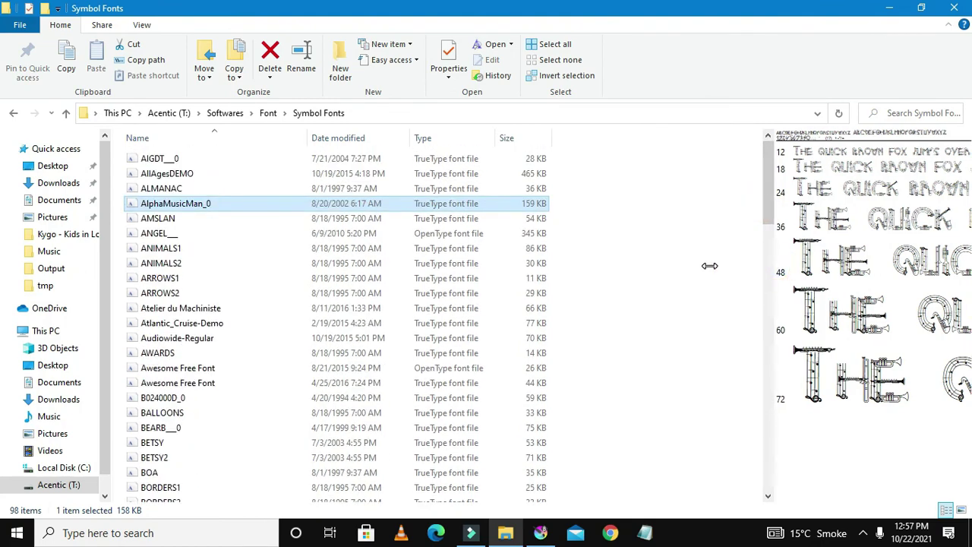
- Widen the preview pane and preview the ANGEL and Audiowide-Regular fonts
drag(680, 280, 841, 272)
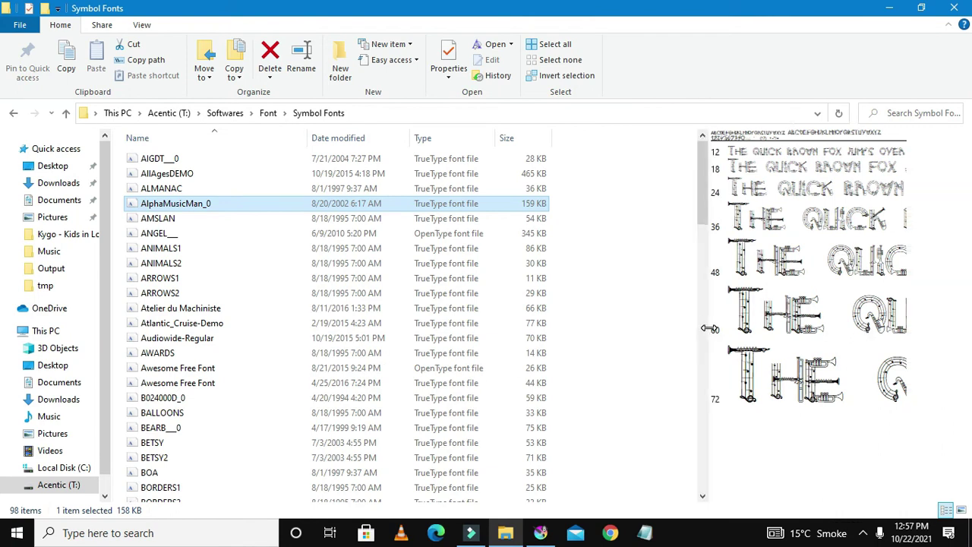
drag(708, 328, 602, 309)
drag(380, 234, 736, 204)
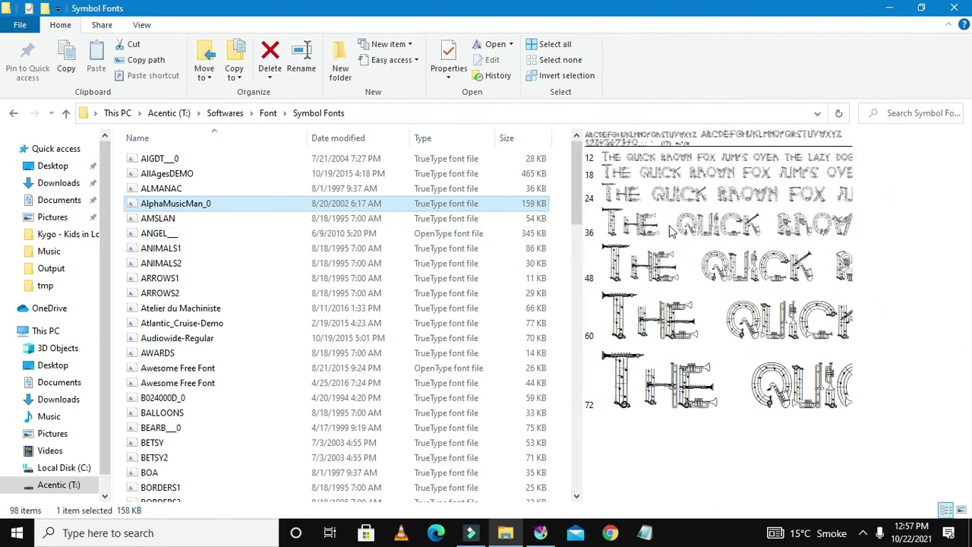
click(354, 235)
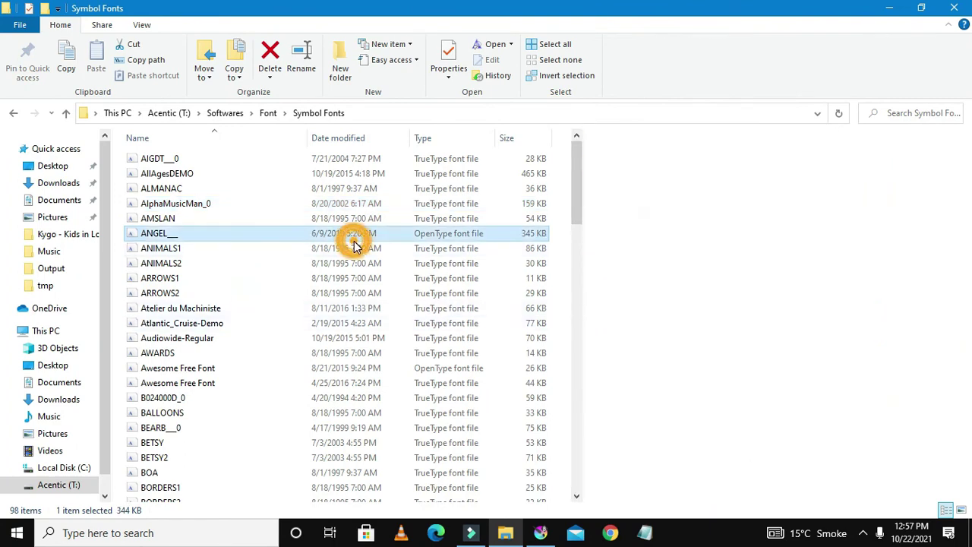
scroll(307, 243, down, 1)
click(310, 300)
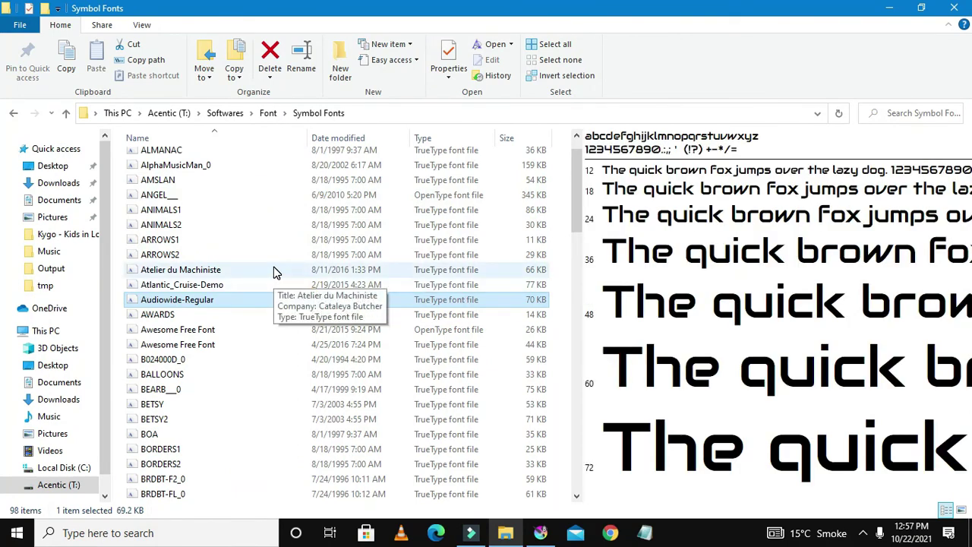
- Select every font file in fonts courlie, bring up their actions, then return to Krita
click(267, 114)
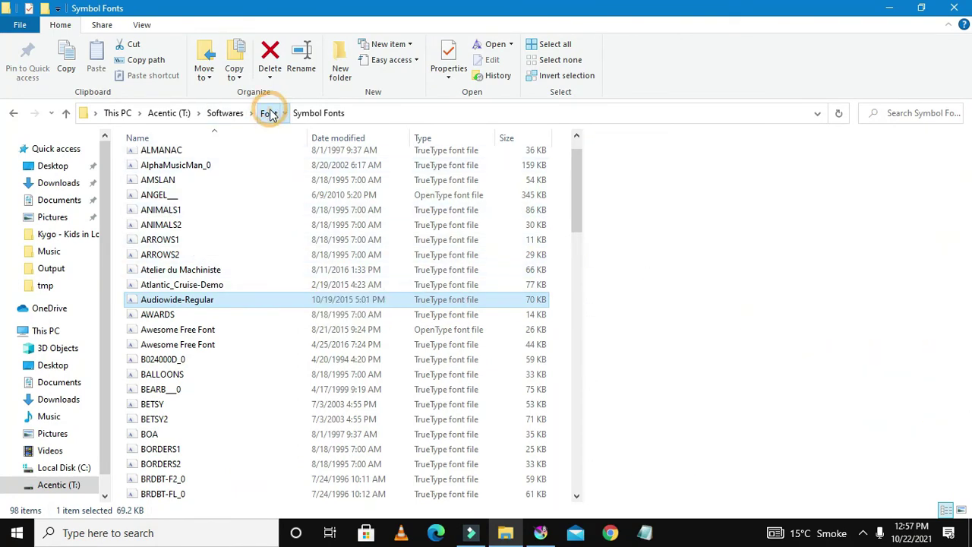
double_click(226, 160)
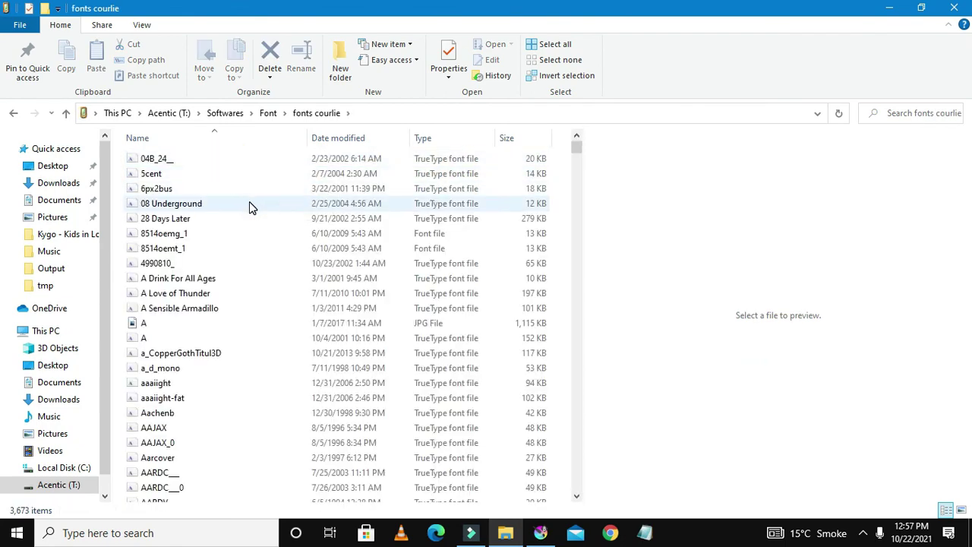
key(ctrl+a)
right_click(251, 206)
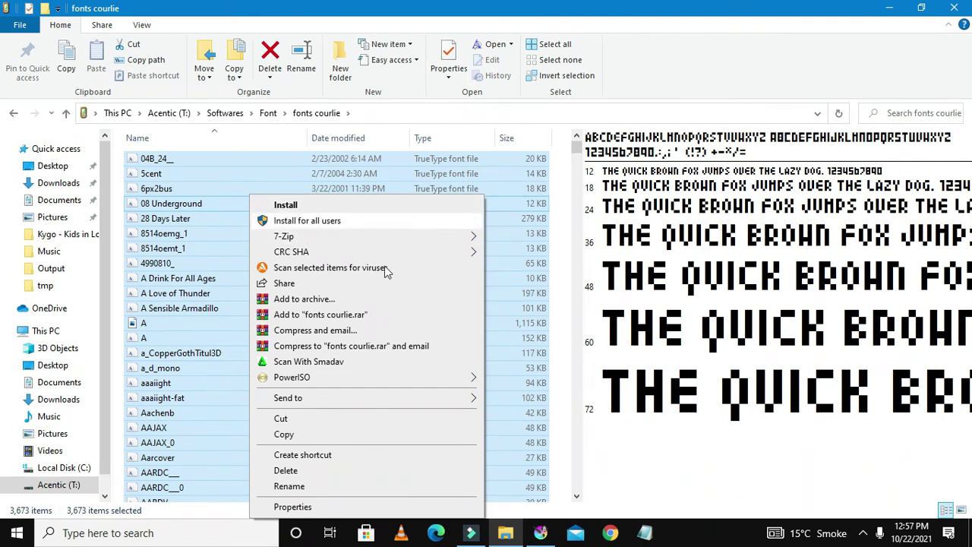
click(540, 532)
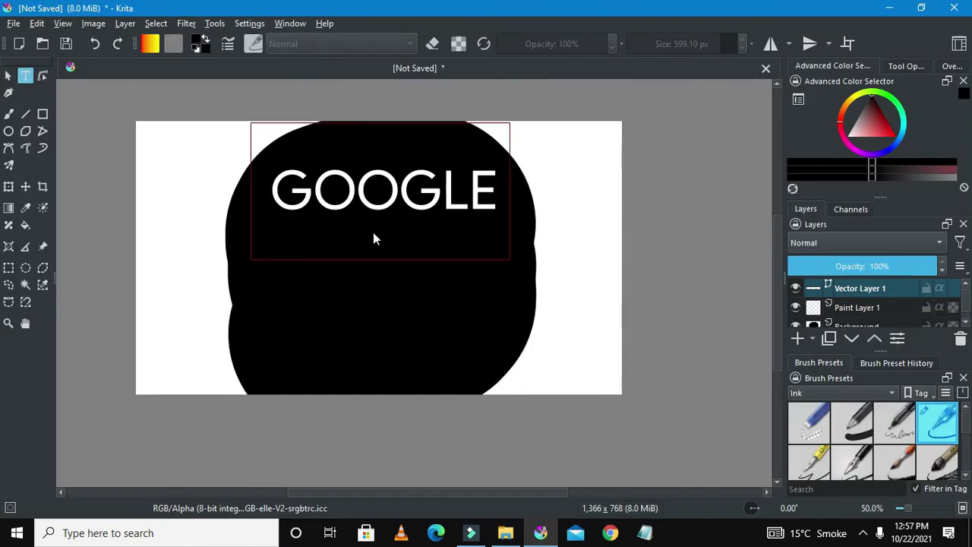
- Drag the GOOGLE text layer down onto the blob's centre, then clear any active selection
key(t)
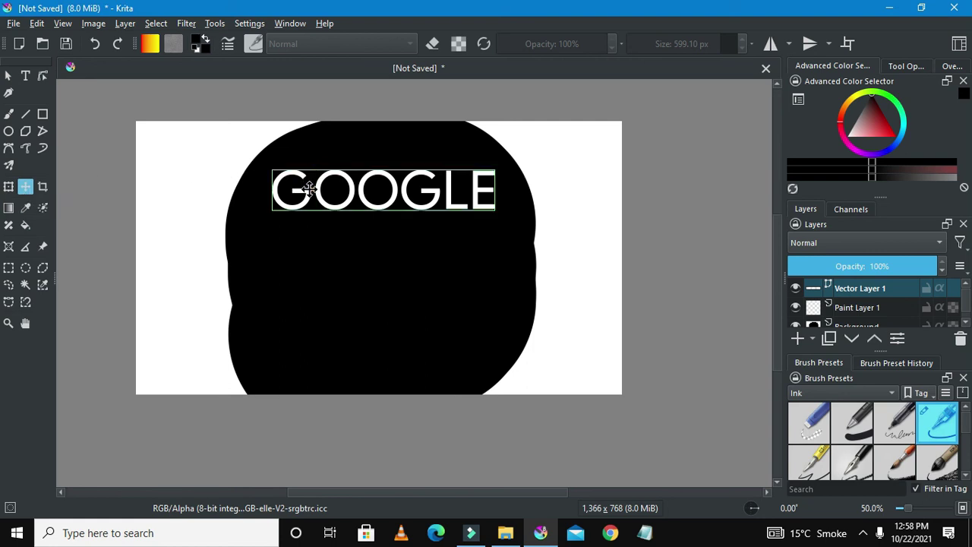
drag(310, 191, 312, 255)
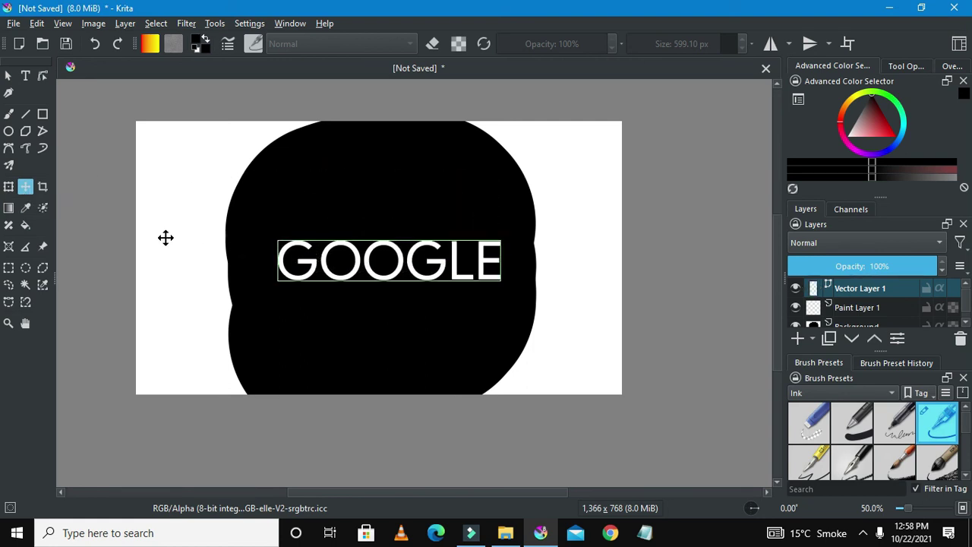
click(9, 267)
scroll(315, 256, up, 2)
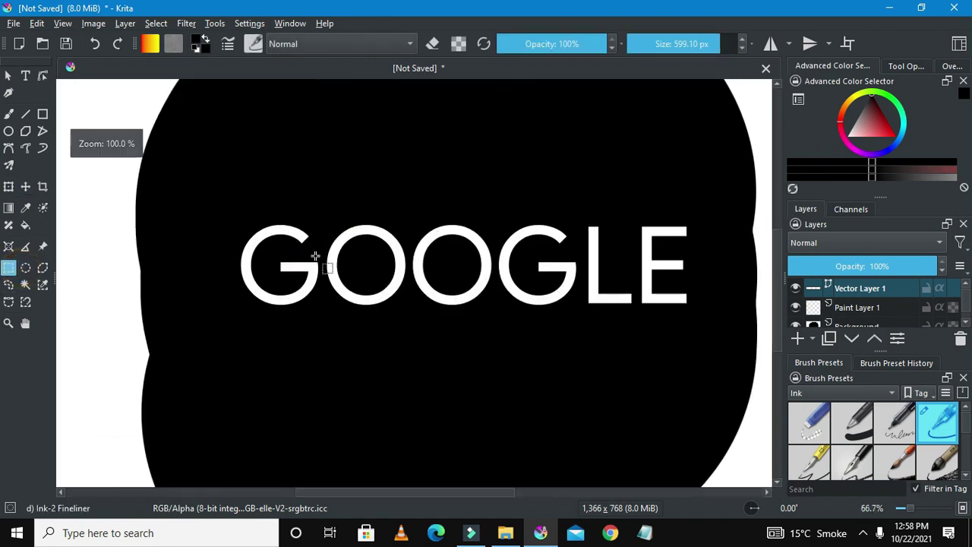
scroll(315, 256, down, 3)
scroll(340, 263, up, 2)
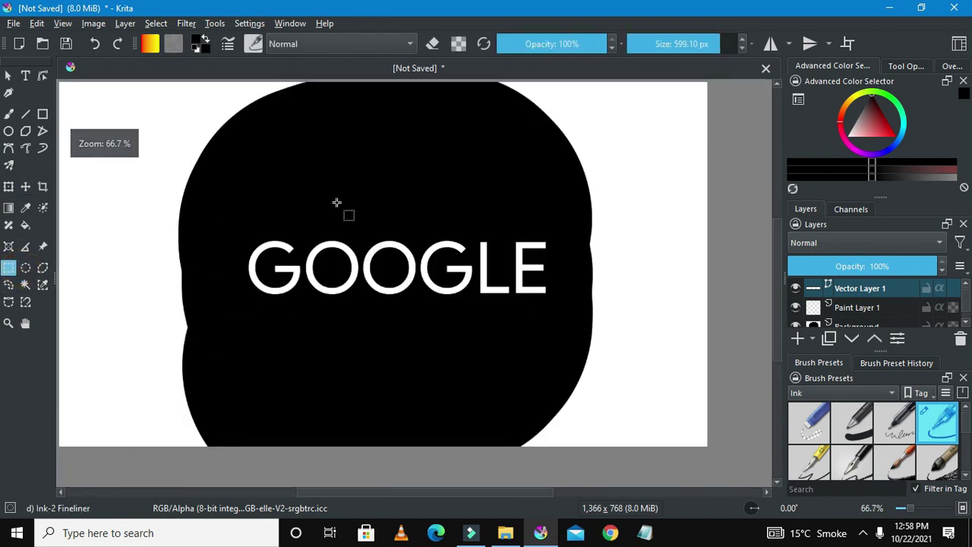
scroll(447, 163, down, 1)
click(446, 165)
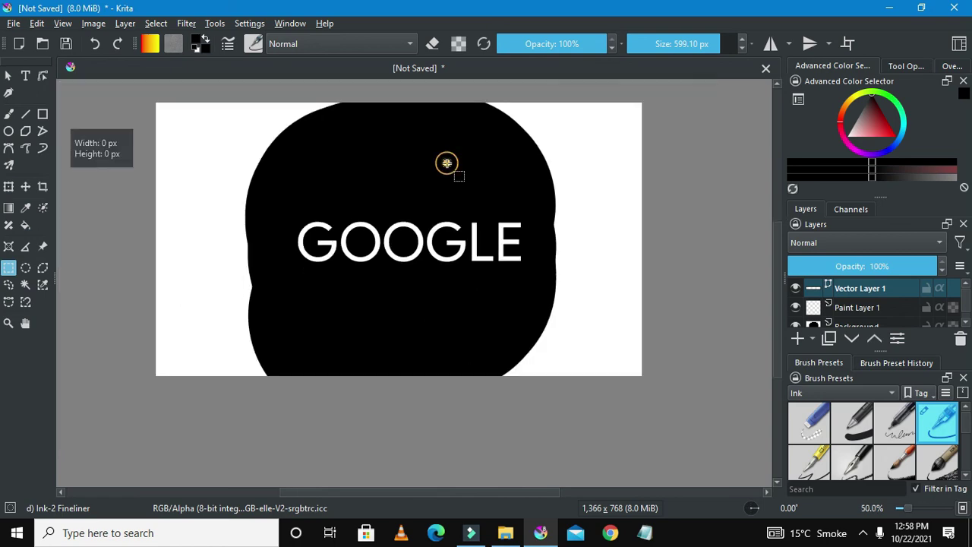